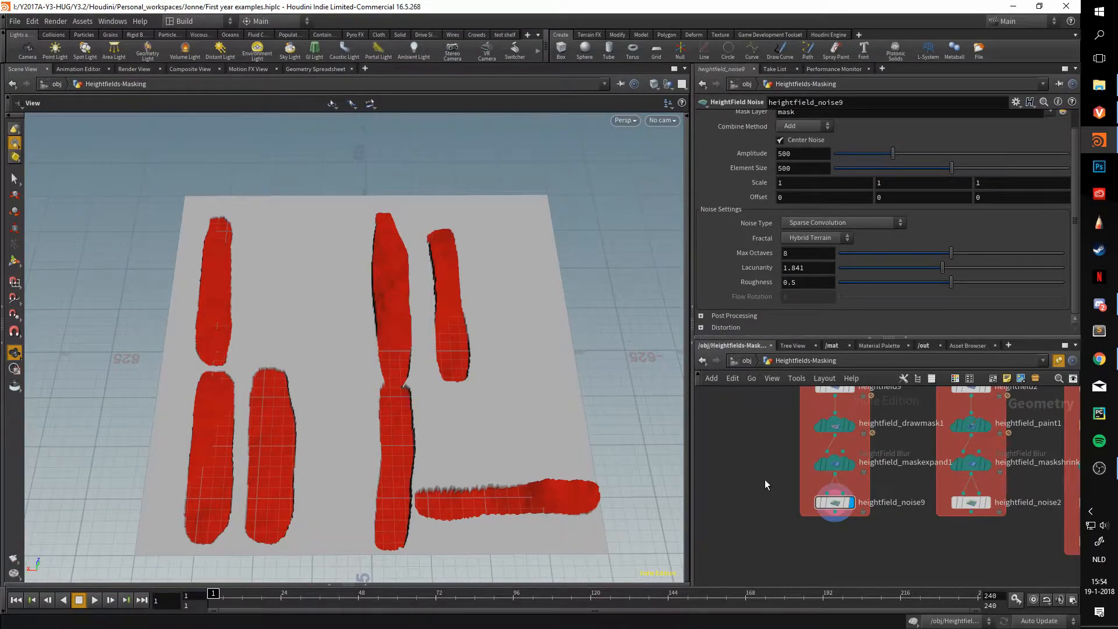
Step: Compare the outputs of heightfield_drawmask1 and heightfield9 in the Mask by draw network, finishing on the drawn mask
{"action": "middle_click_drag", "start_coordinate": [780, 453], "coordinate": [777, 487]}
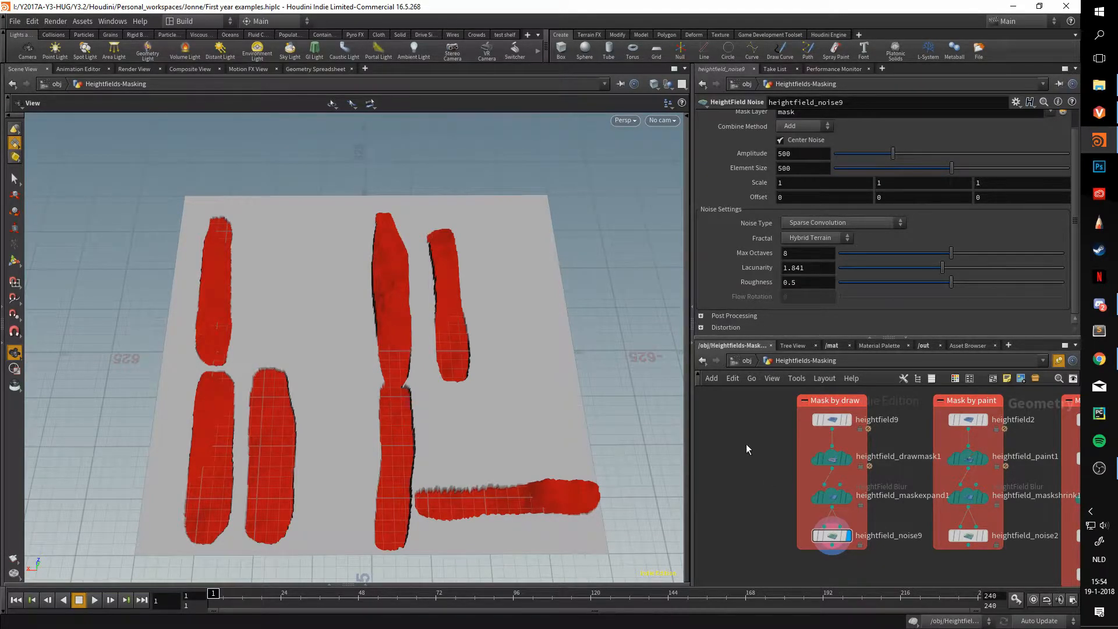
{"action": "left_click_drag", "start_coordinate": [548, 380], "coordinate": [549, 346]}
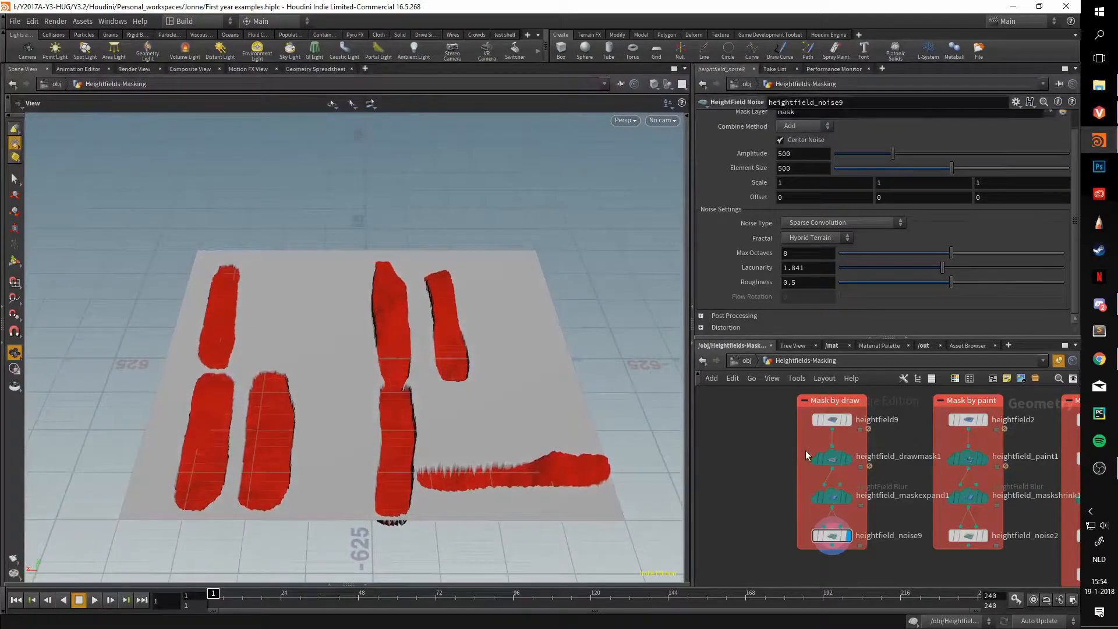
{"action": "left_click", "coordinate": [848, 462]}
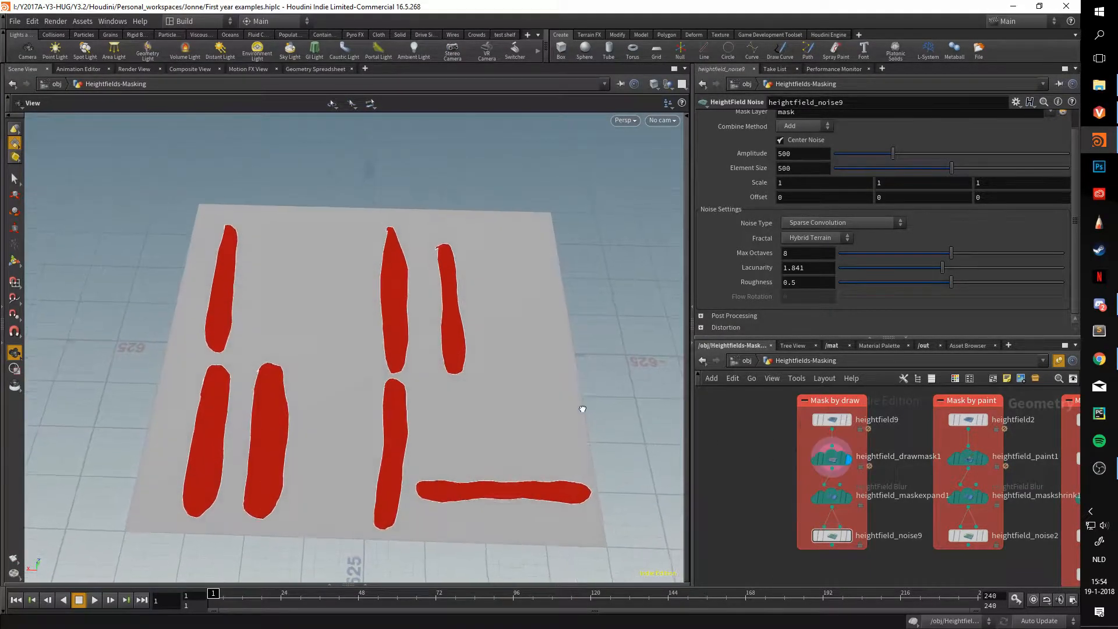
{"action": "left_click", "coordinate": [848, 419]}
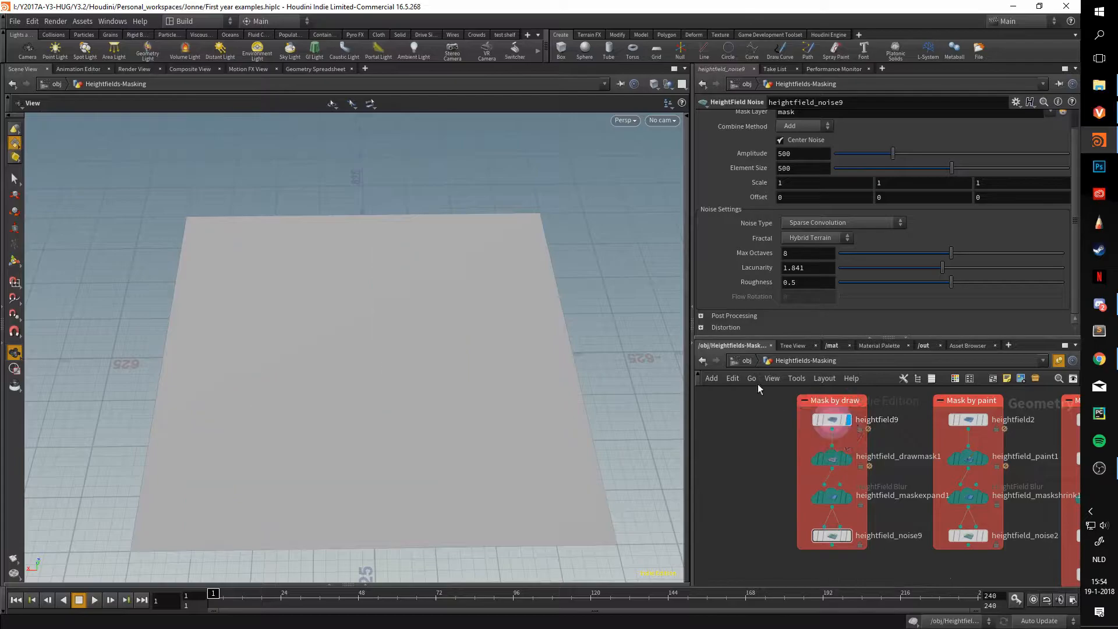
{"action": "left_click", "coordinate": [848, 459]}
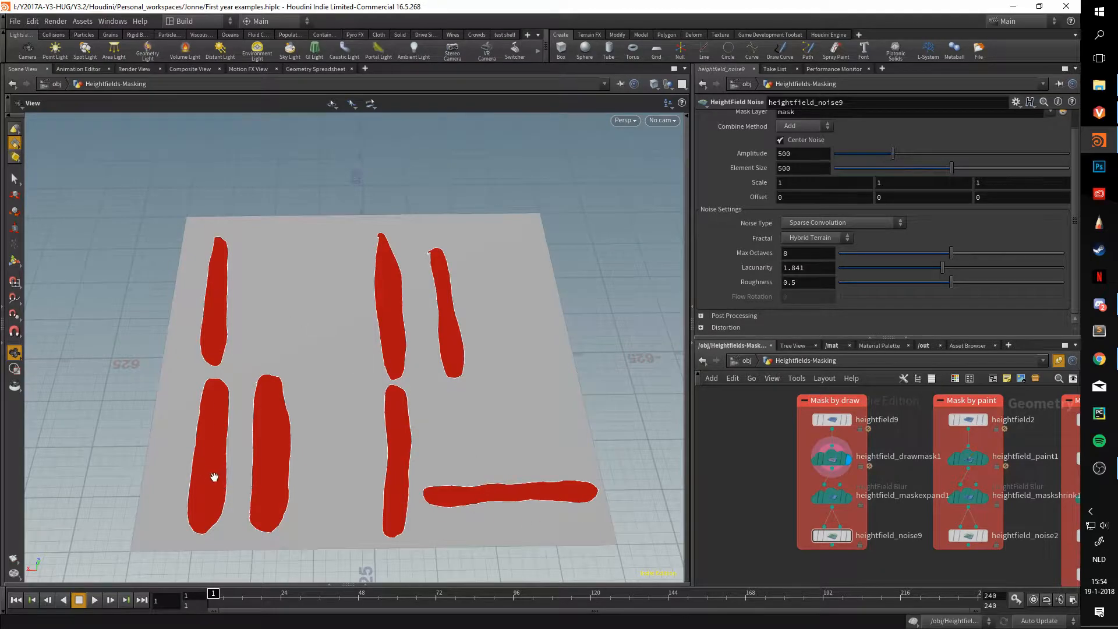
{"action": "mouse_move", "coordinate": [239, 331]}
{"action": "left_mouse_down"}
{"action": "mouse_move", "coordinate": [315, 404]}
{"action": "mouse_move", "coordinate": [317, 379]}
{"action": "mouse_move", "coordinate": [188, 381]}
{"action": "left_mouse_up"}
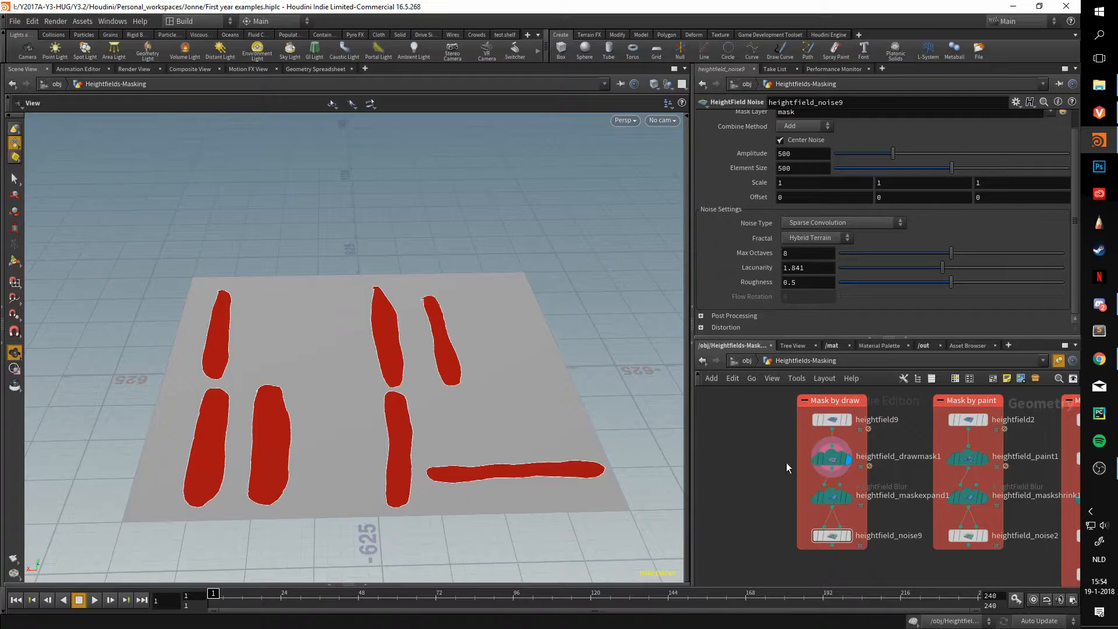
Step: Select heightfield_drawmask1, check the bare heightfield9 terrain against it, and return the display to heightfield_drawmask1
{"action": "left_click", "coordinate": [836, 459]}
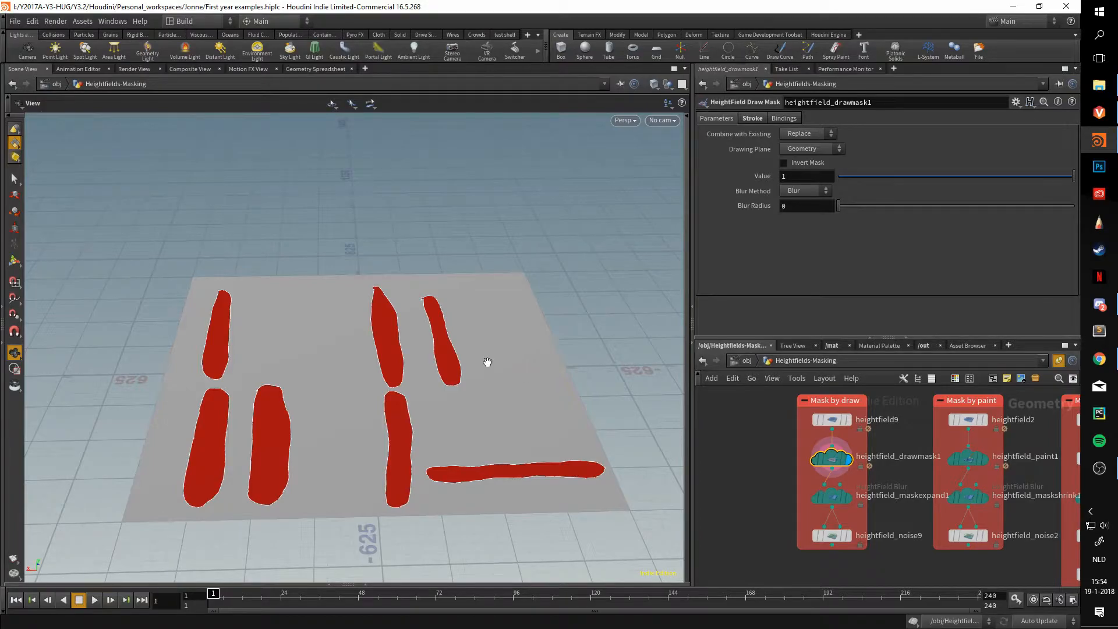
{"action": "left_click_drag", "start_coordinate": [487, 364], "coordinate": [489, 384]}
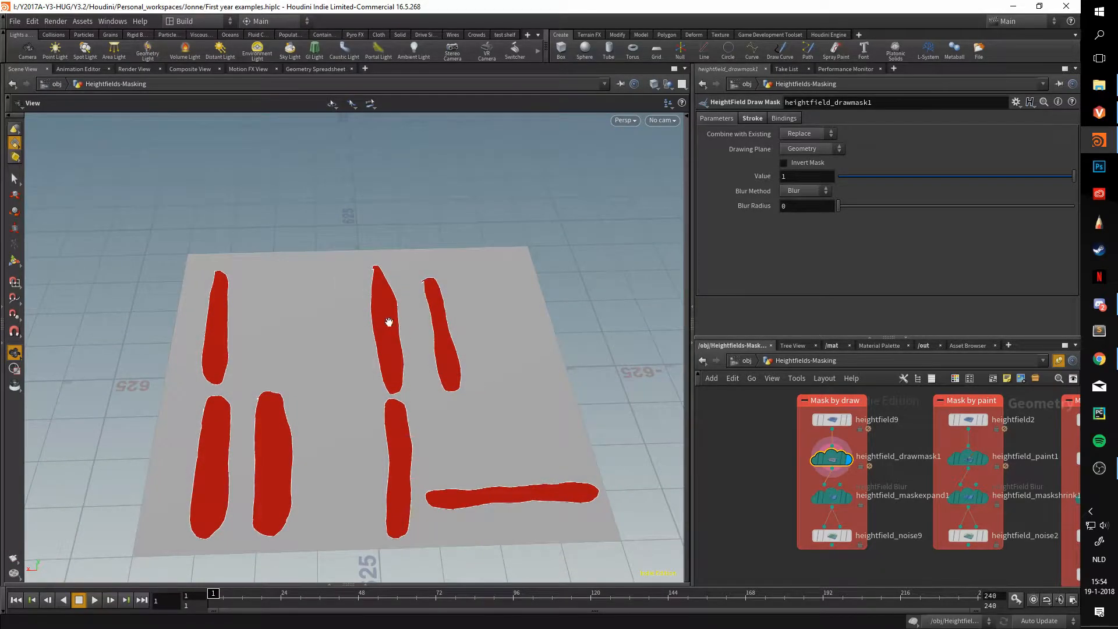
{"action": "mouse_move", "coordinate": [453, 403]}
{"action": "left_mouse_down"}
{"action": "mouse_move", "coordinate": [451, 365]}
{"action": "mouse_move", "coordinate": [452, 380]}
{"action": "left_mouse_up"}
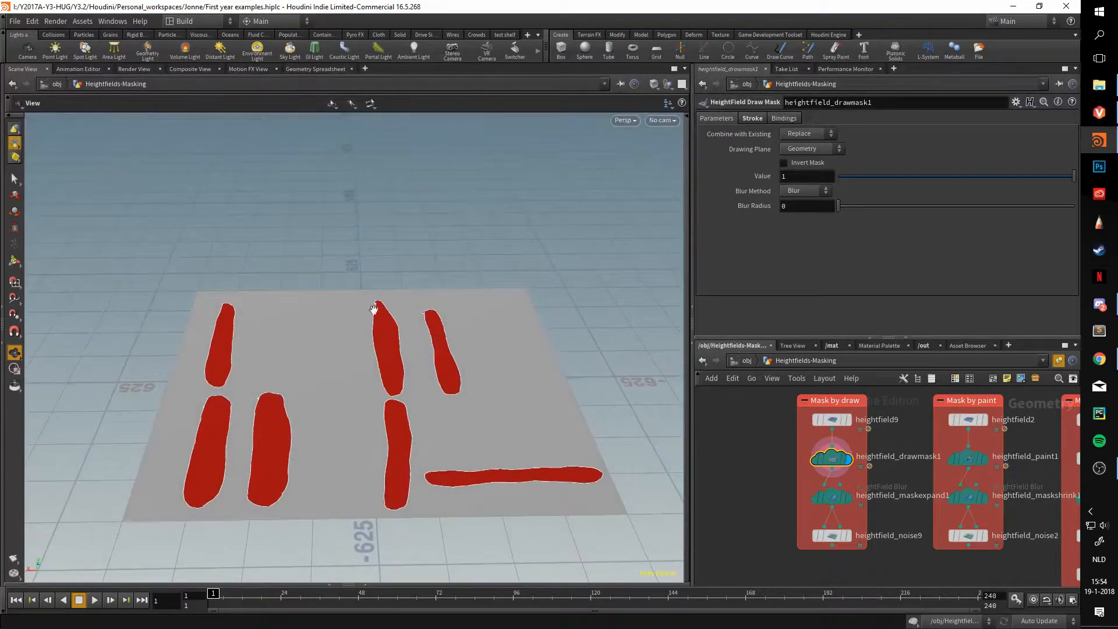
{"action": "left_click", "coordinate": [845, 419]}
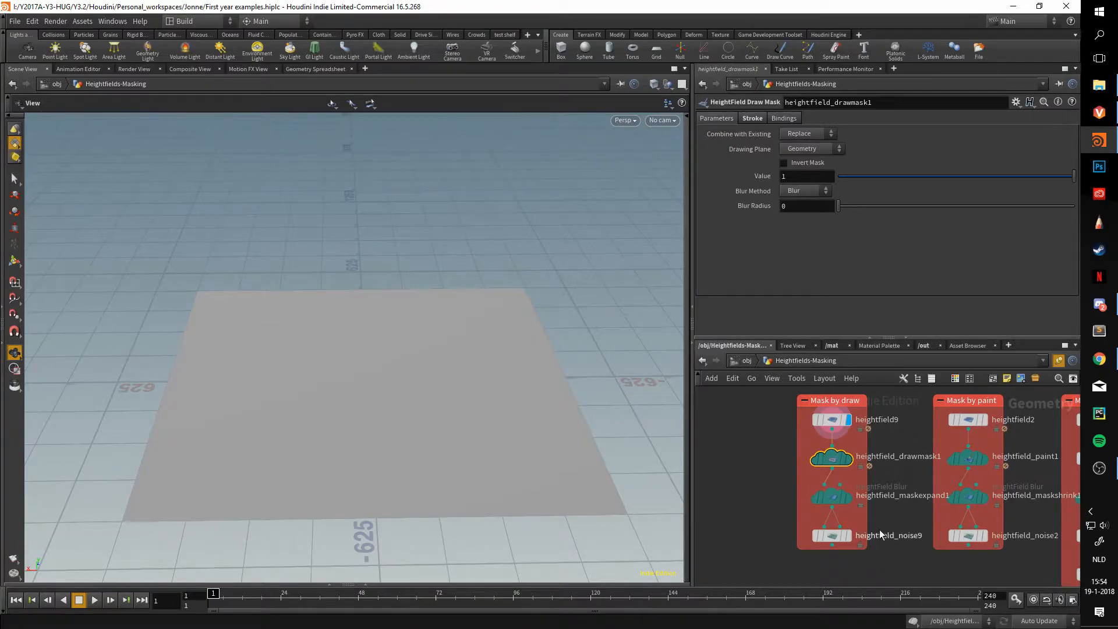
{"action": "mouse_move", "coordinate": [833, 504]}
{"action": "left_click", "coordinate": [848, 459]}
{"action": "left_click_drag", "start_coordinate": [546, 390], "coordinate": [546, 419]}
{"action": "right_click_drag", "start_coordinate": [547, 419], "coordinate": [445, 378]}
{"action": "middle_click_drag", "start_coordinate": [445, 378], "coordinate": [520, 339]}
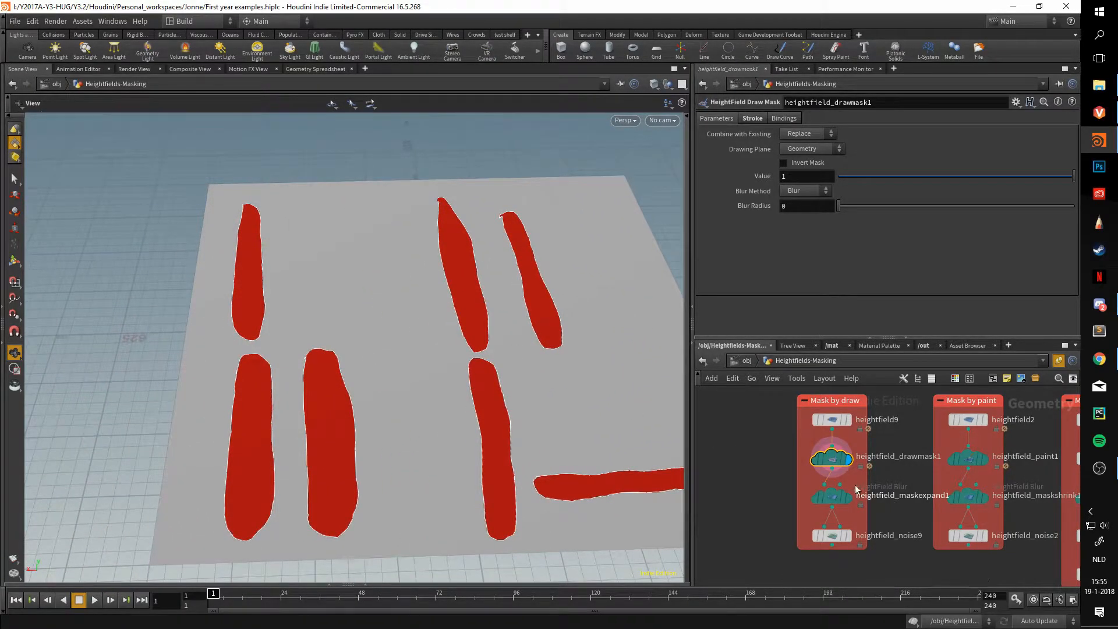
Step: Activate the Stroke tool of heightfield_drawmask1 and draw a curled mask shape in the empty area between the far strips
{"action": "mouse_move", "coordinate": [831, 459]}
{"action": "right_click_drag", "start_coordinate": [522, 353], "coordinate": [576, 360]}
{"action": "middle_click_drag", "start_coordinate": [569, 339], "coordinate": [542, 387]}
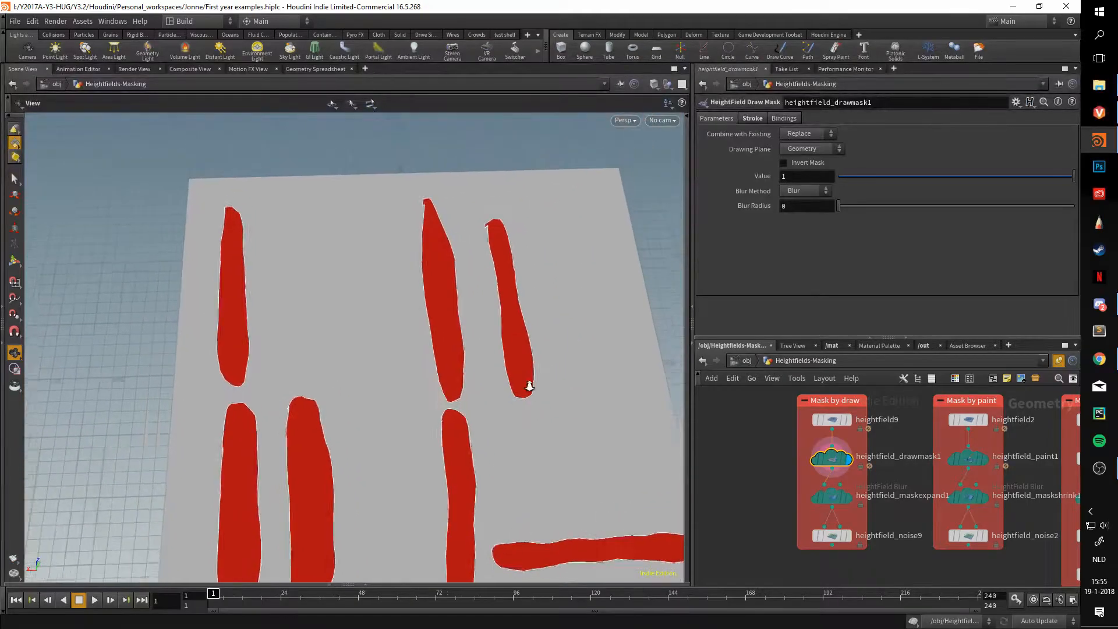
{"action": "right_click_drag", "start_coordinate": [541, 386], "coordinate": [481, 383]}
{"action": "left_click_drag", "start_coordinate": [482, 383], "coordinate": [495, 364]}
{"action": "middle_click_drag", "start_coordinate": [550, 377], "coordinate": [512, 373]}
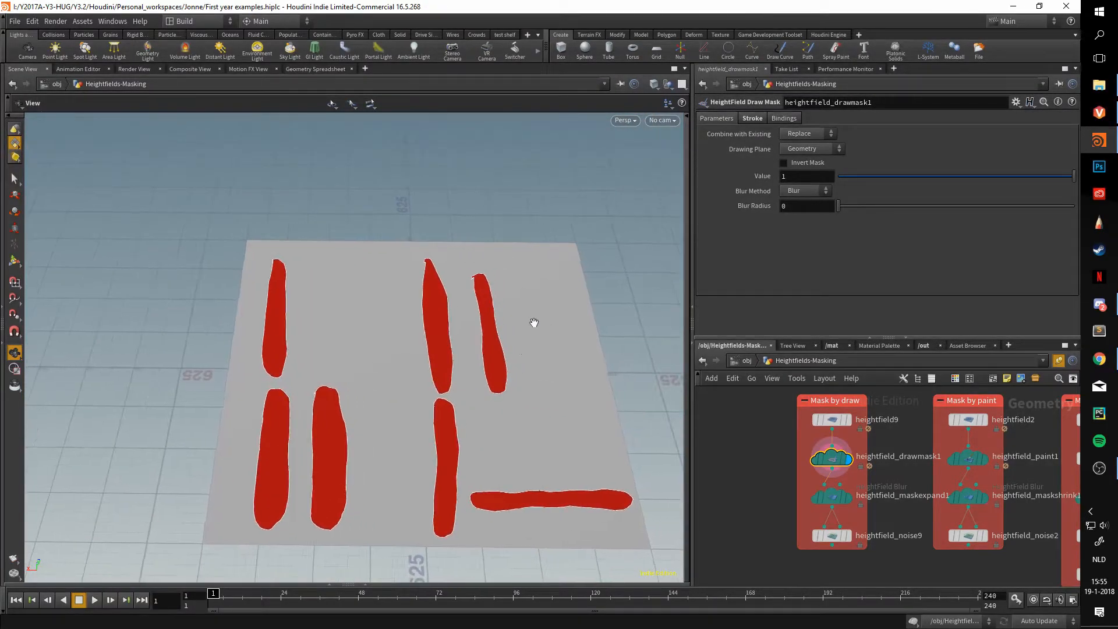
{"action": "key", "text": "Return"}
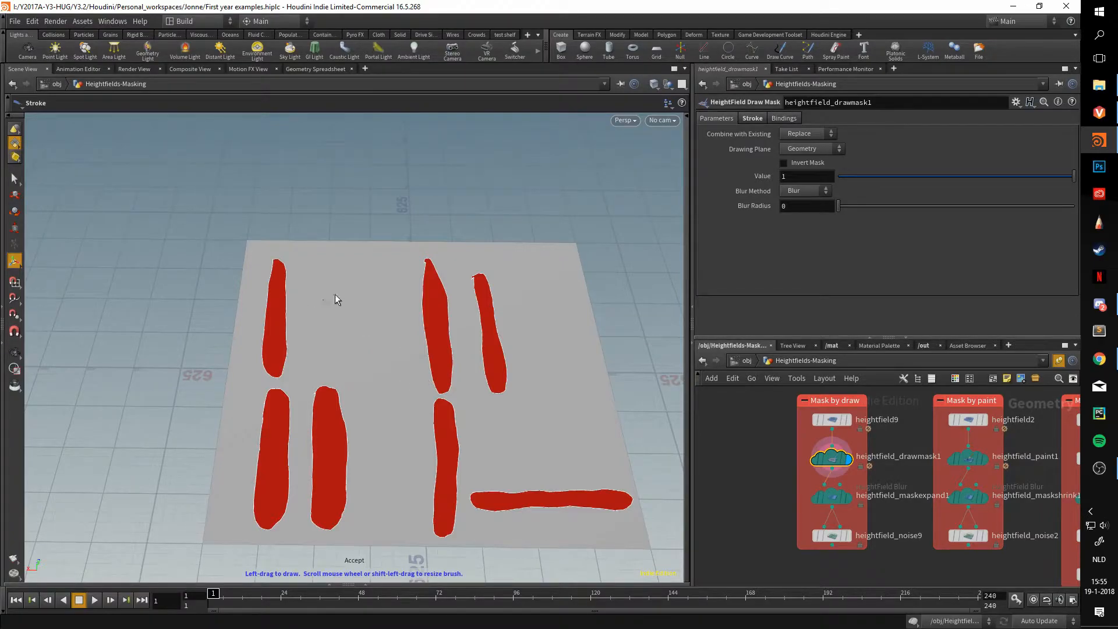
{"action": "left_click_drag", "start_coordinate": [322, 280], "coordinate": [310, 299]}
{"action": "mouse_move", "coordinate": [307, 348]}
{"action": "left_mouse_down"}
{"action": "mouse_move", "coordinate": [360, 371]}
{"action": "mouse_move", "coordinate": [406, 345]}
{"action": "mouse_move", "coordinate": [393, 310]}
{"action": "mouse_move", "coordinate": [383, 351]}
{"action": "mouse_move", "coordinate": [348, 349]}
{"action": "mouse_move", "coordinate": [351, 322]}
{"action": "left_mouse_up"}
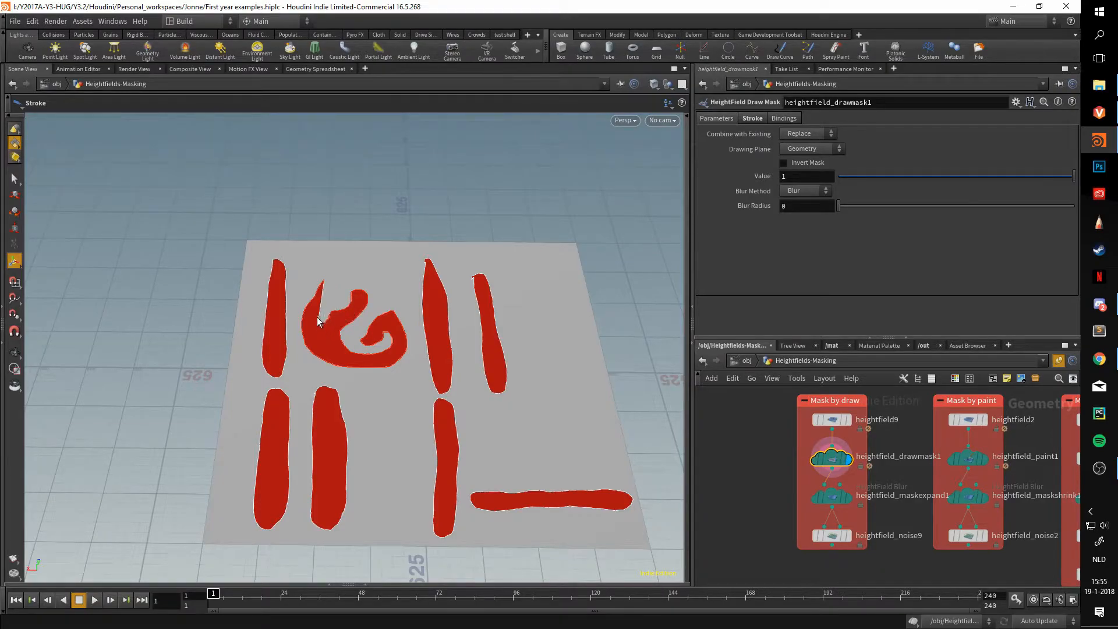
Step: Draw extra mask strokes joining the curled shape to the terrain's far edge and along its outer side
{"action": "left_click_drag", "start_coordinate": [345, 276], "coordinate": [332, 277]}
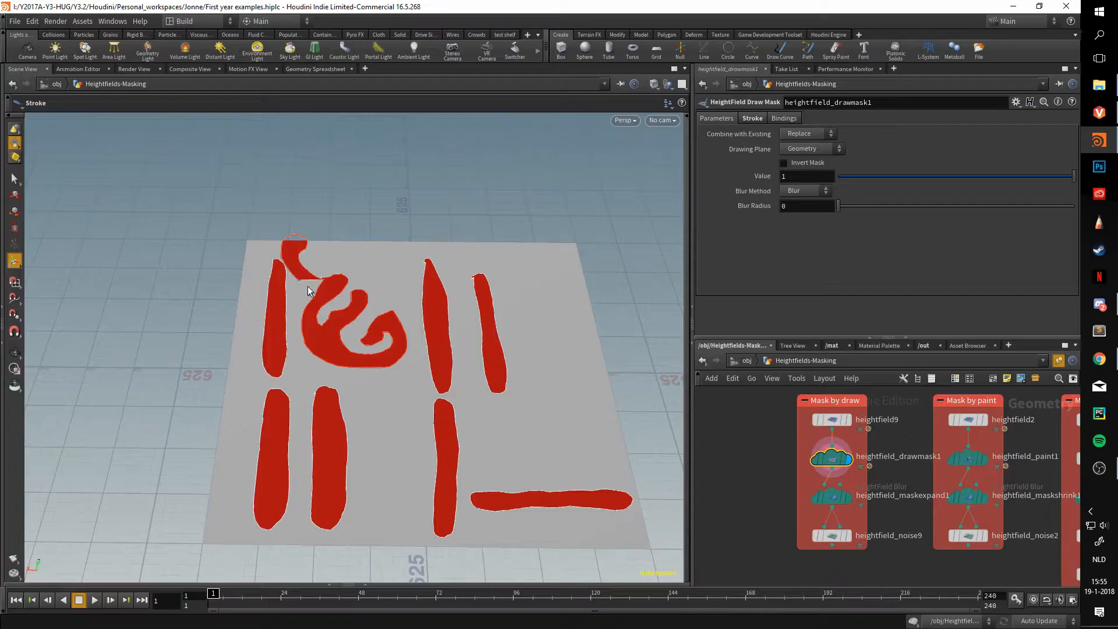
{"action": "left_click_drag", "start_coordinate": [314, 297], "coordinate": [304, 330]}
{"action": "key", "text": "Escape"}
Step: Draw a J-shaped mask stroke with a top bar in the empty area above the horizontal strip
{"action": "mouse_move", "coordinate": [433, 393]}
{"action": "left_mouse_down"}
{"action": "mouse_move", "coordinate": [349, 394]}
{"action": "mouse_move", "coordinate": [351, 321]}
{"action": "left_mouse_up"}
{"action": "right_click_drag", "start_coordinate": [351, 320], "coordinate": [404, 317]}
{"action": "middle_click_drag", "start_coordinate": [405, 317], "coordinate": [414, 376]}
{"action": "left_click_drag", "start_coordinate": [414, 376], "coordinate": [392, 357]}
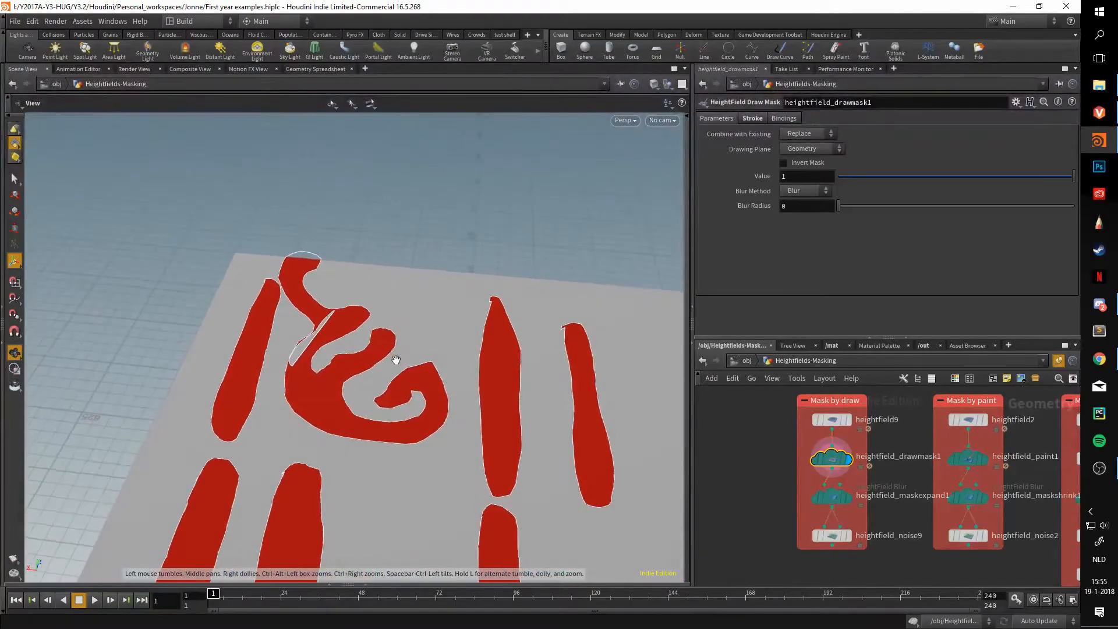
{"action": "middle_click_drag", "start_coordinate": [442, 356], "coordinate": [361, 264]}
{"action": "right_click_drag", "start_coordinate": [361, 264], "coordinate": [447, 289]}
{"action": "left_click_drag", "start_coordinate": [444, 295], "coordinate": [460, 320]}
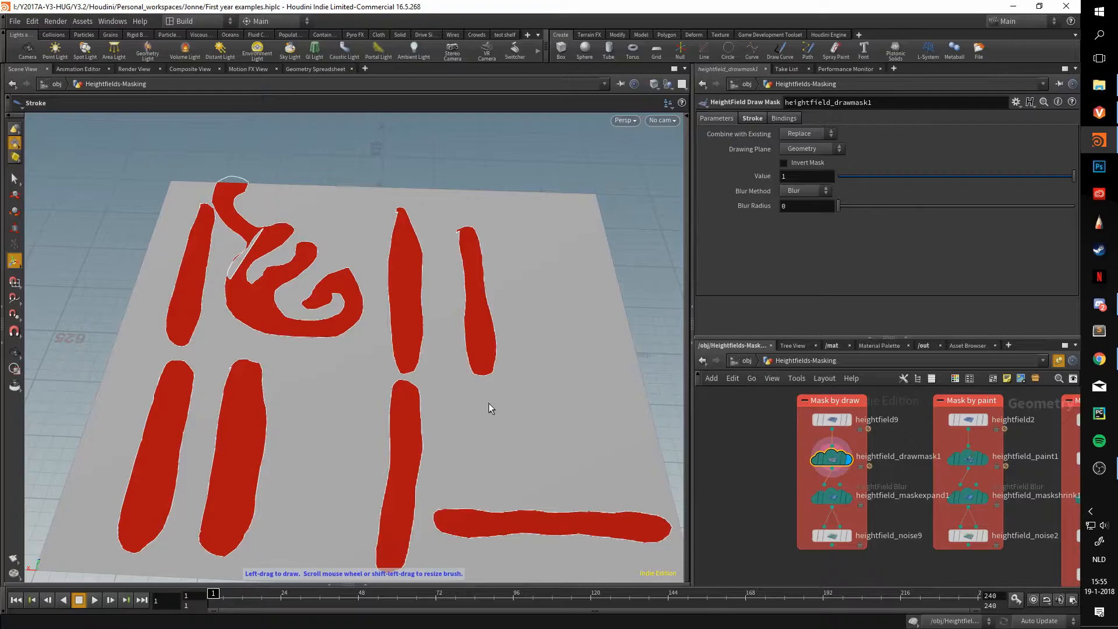
{"action": "middle_click_drag", "start_coordinate": [509, 389], "coordinate": [496, 348], "text": "alt"}
{"action": "mouse_move", "coordinate": [496, 348]}
{"action": "left_mouse_down", "text": "alt"}
{"action": "mouse_move", "coordinate": [530, 388]}
{"action": "mouse_move", "coordinate": [536, 427]}
{"action": "mouse_move", "coordinate": [492, 449]}
{"action": "mouse_move", "coordinate": [461, 435]}
{"action": "mouse_move", "coordinate": [494, 431]}
{"action": "mouse_move", "coordinate": [506, 411]}
{"action": "left_mouse_up", "text": "alt"}
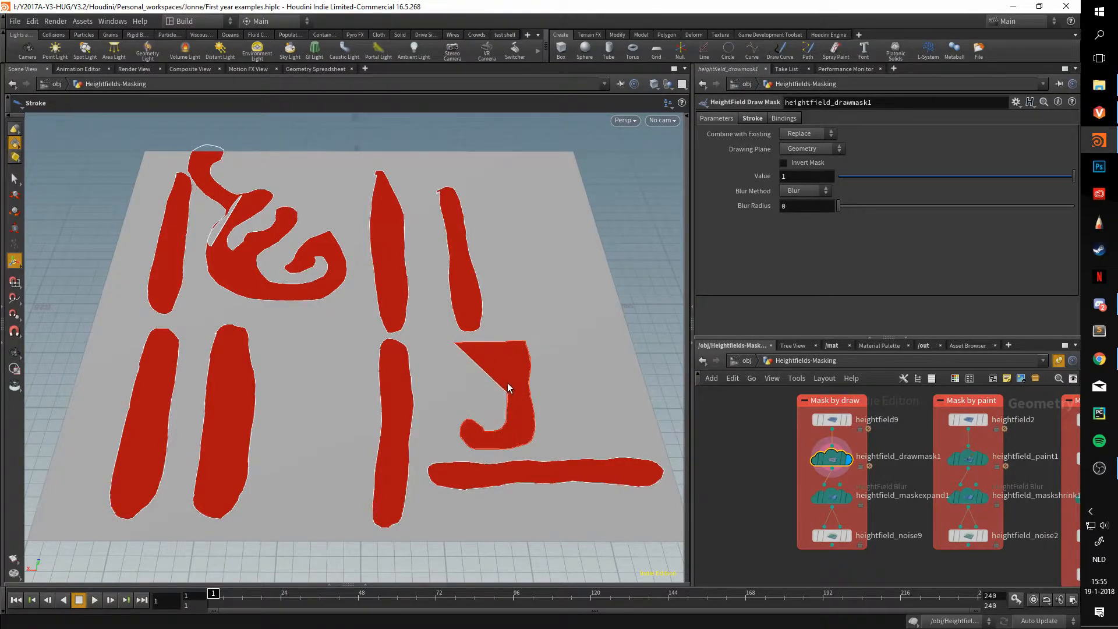
{"action": "mouse_move", "coordinate": [507, 363]}
{"action": "left_mouse_down"}
{"action": "mouse_move", "coordinate": [479, 365]}
{"action": "mouse_move", "coordinate": [455, 341]}
{"action": "left_mouse_up"}
Step: Draw a second J-shaped mask with a top bar beside the first, near the terrain's outer edge
{"action": "middle_click_drag", "start_coordinate": [546, 348], "coordinate": [494, 345], "text": "alt"}
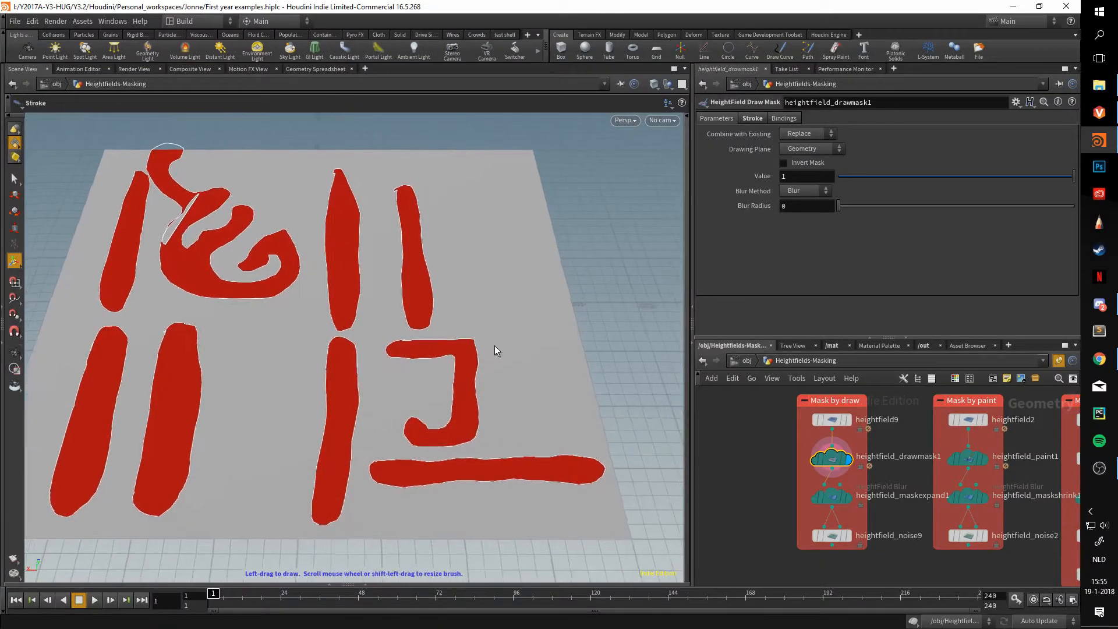
{"action": "left_click_drag", "start_coordinate": [494, 340], "coordinate": [497, 358]}
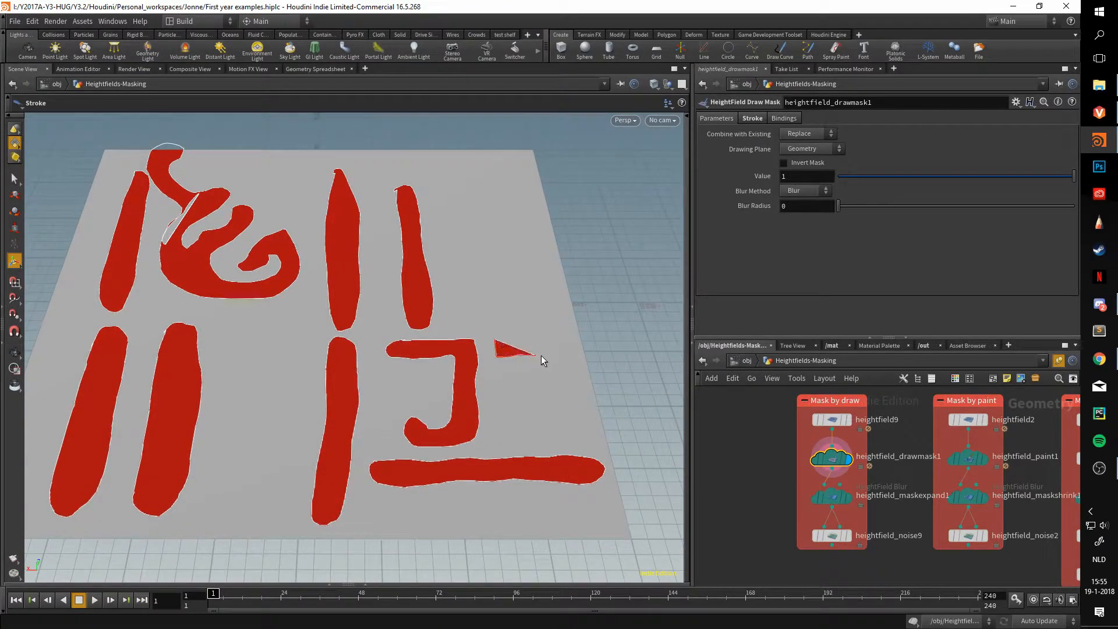
{"action": "mouse_move", "coordinate": [543, 386]}
{"action": "left_mouse_down"}
{"action": "mouse_move", "coordinate": [549, 424]}
{"action": "mouse_move", "coordinate": [519, 441]}
{"action": "mouse_move", "coordinate": [496, 437]}
{"action": "mouse_move", "coordinate": [492, 422]}
{"action": "mouse_move", "coordinate": [482, 440]}
{"action": "mouse_move", "coordinate": [507, 452]}
{"action": "mouse_move", "coordinate": [556, 445]}
{"action": "mouse_move", "coordinate": [568, 424]}
{"action": "mouse_move", "coordinate": [552, 339]}
{"action": "left_mouse_up"}
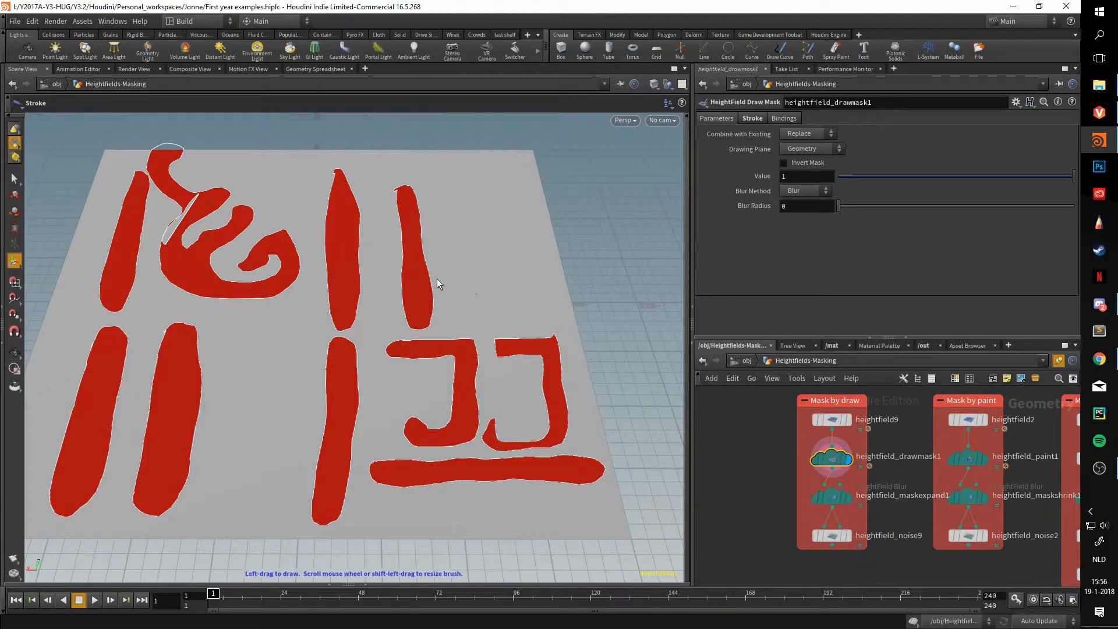
Step: Display the expanded mask of heightfield_maskexpand1, select the node to examine its blur settings, and leave the Stroke tool
{"action": "left_click_drag", "start_coordinate": [286, 227], "coordinate": [291, 280], "text": "alt"}
{"action": "middle_click_drag", "start_coordinate": [407, 265], "coordinate": [403, 283], "text": "alt"}
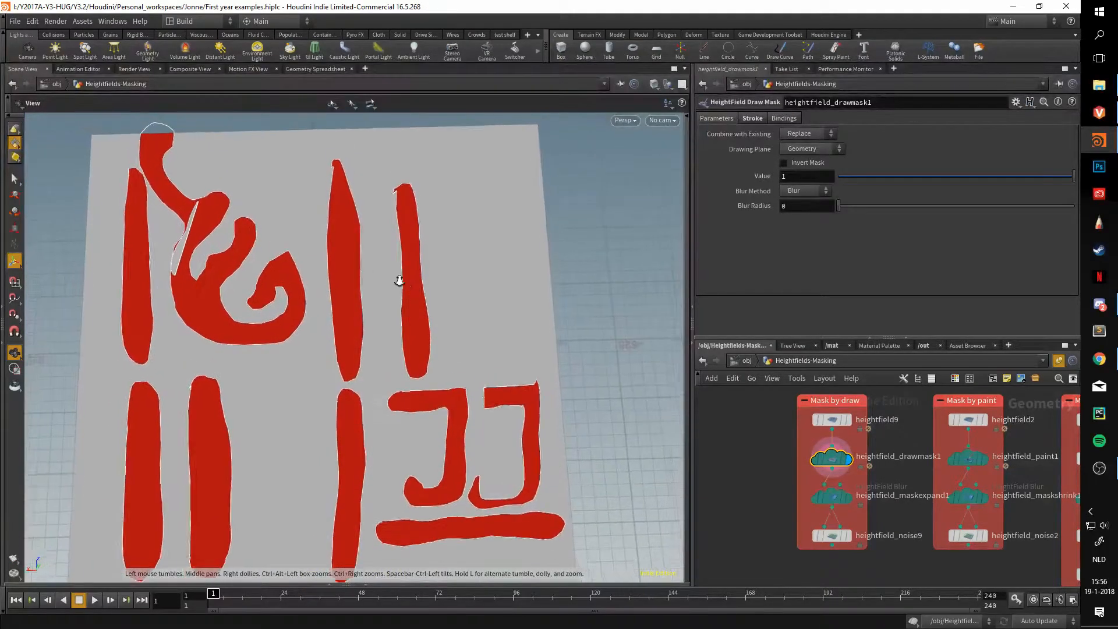
{"action": "scroll", "coordinate": [403, 283], "scroll_direction": "down", "scroll_amount": 2, "text": "alt"}
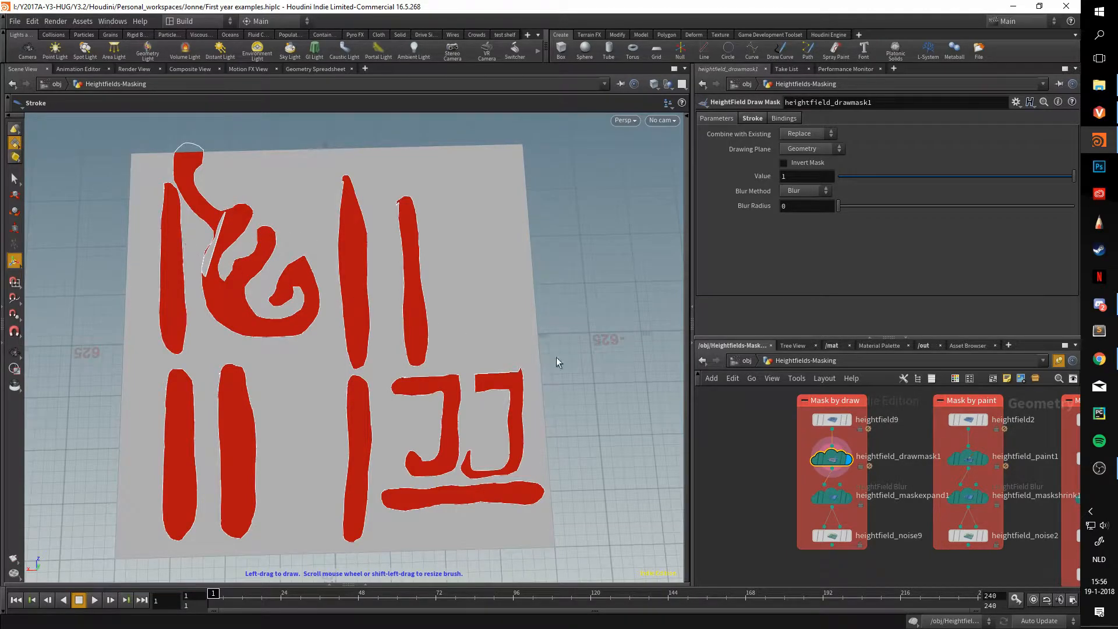
{"action": "mouse_move", "coordinate": [848, 504]}
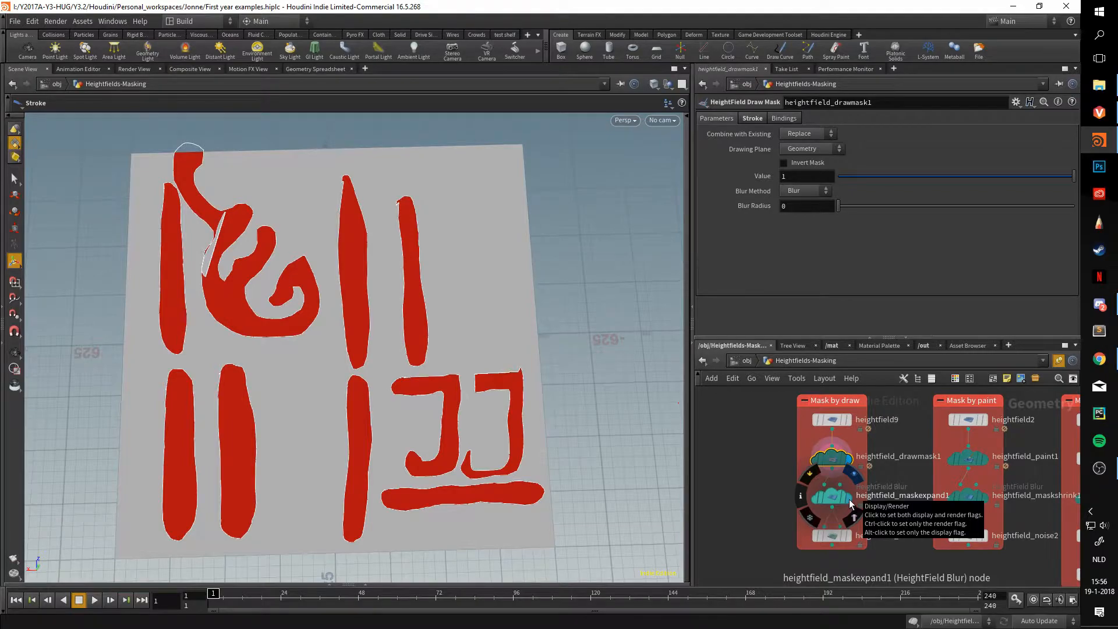
{"action": "left_click", "coordinate": [847, 498]}
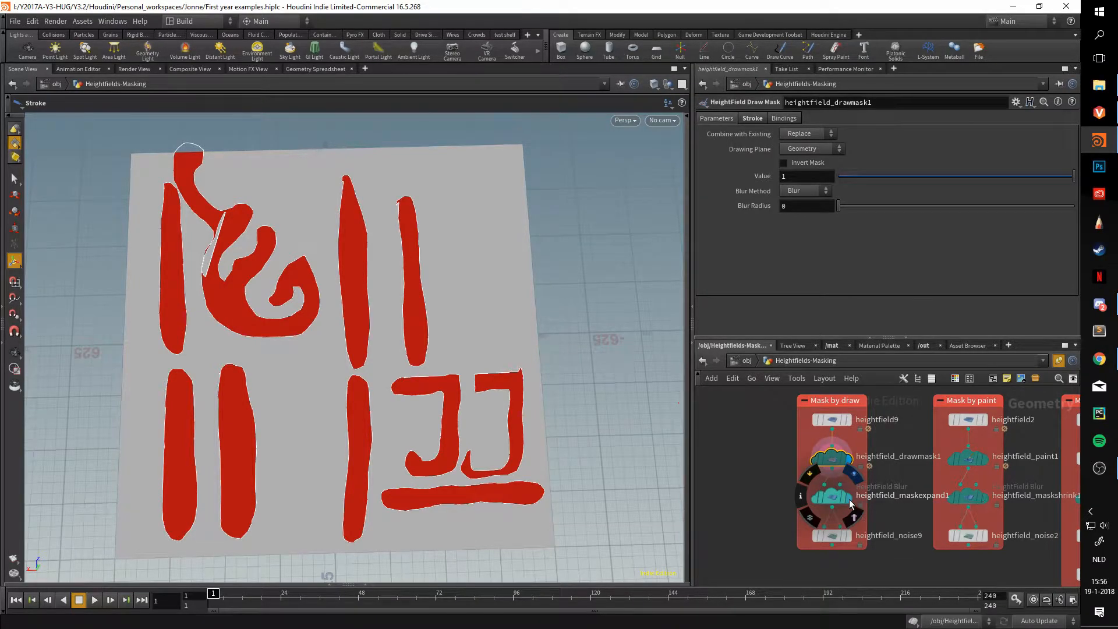
{"action": "left_click", "coordinate": [840, 501]}
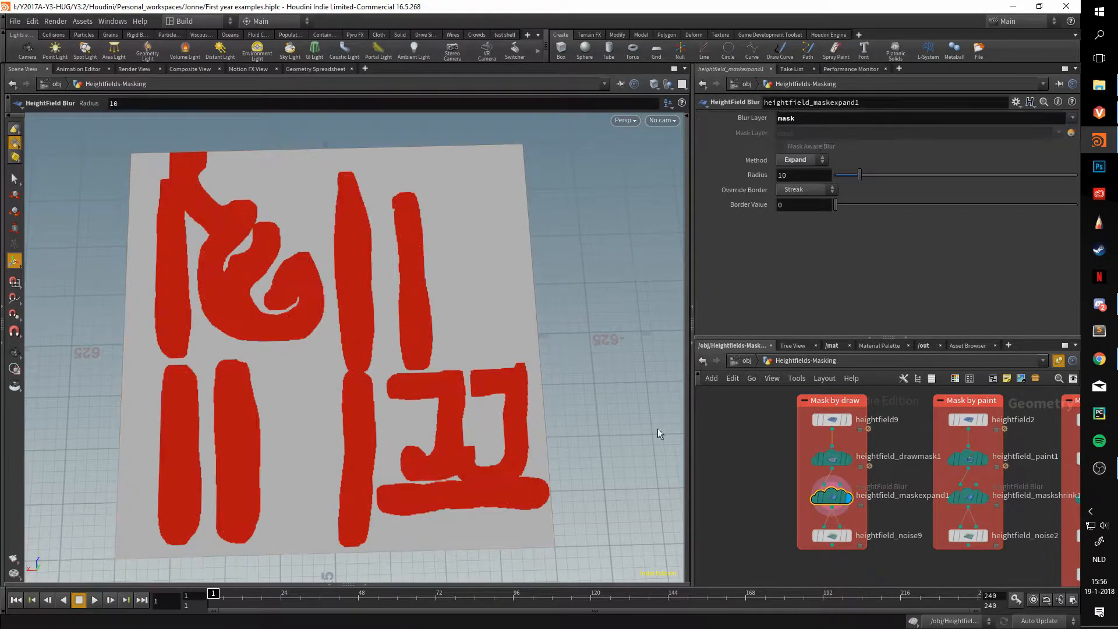
{"action": "left_click_drag", "start_coordinate": [679, 434], "coordinate": [469, 382], "text": "alt"}
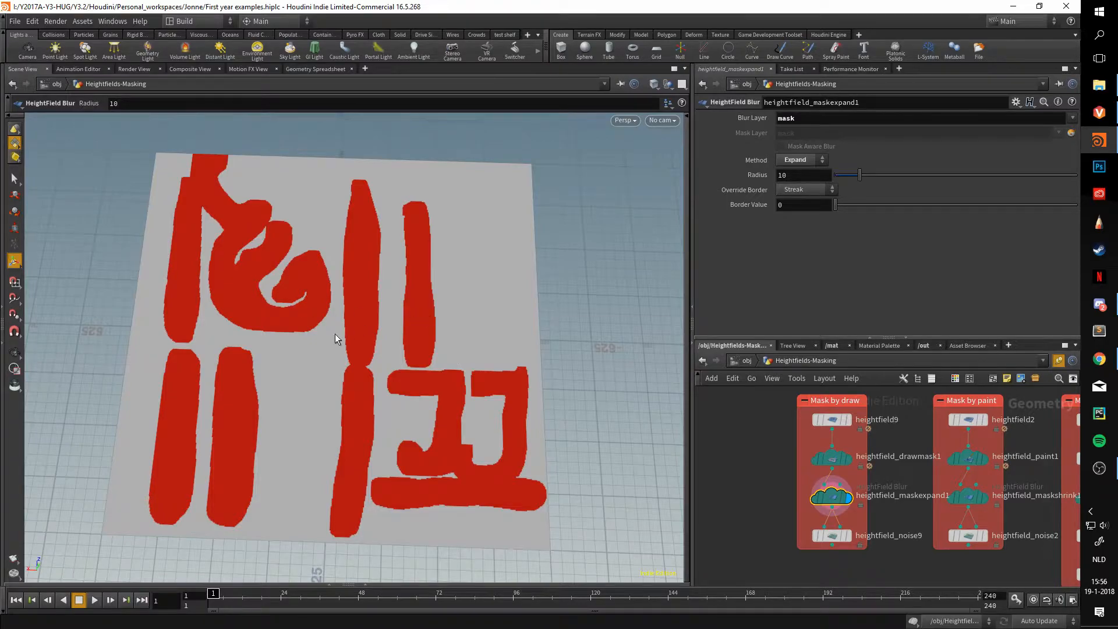
{"action": "key", "text": "Escape"}
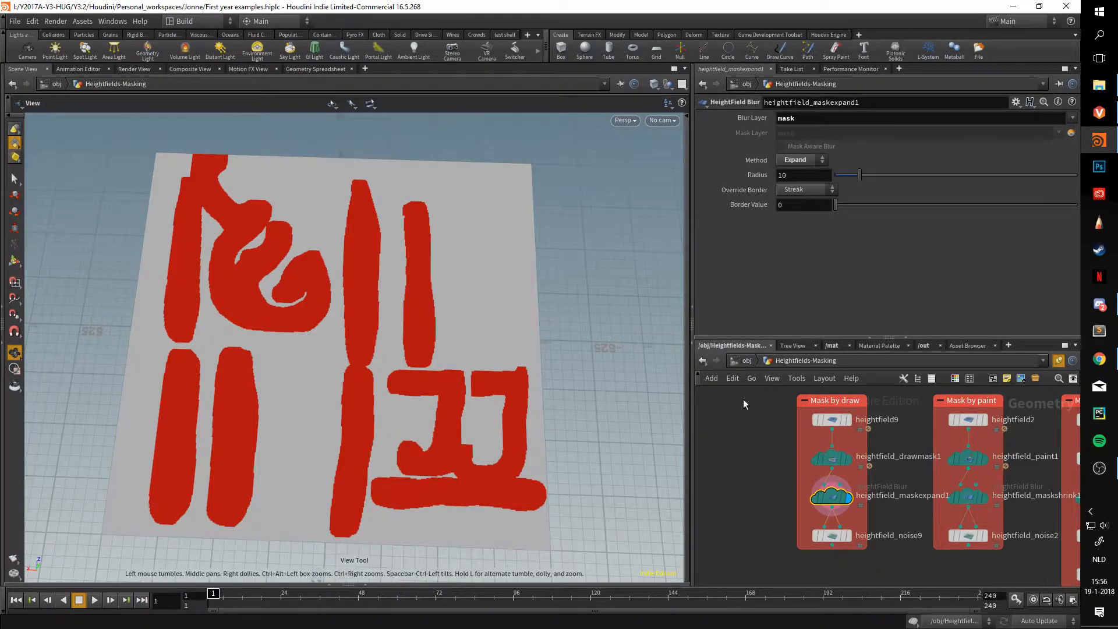
Step: Alternate the display between heightfield_drawmask1 and heightfield_maskexpand1 to compare the masks, finishing with heightfield_maskexpand1 selected and displayed
{"action": "left_click", "coordinate": [848, 461]}
{"action": "left_click", "coordinate": [839, 463]}
{"action": "left_click_drag", "start_coordinate": [352, 342], "coordinate": [241, 397]}
{"action": "left_click_drag", "start_coordinate": [441, 399], "coordinate": [418, 335]}
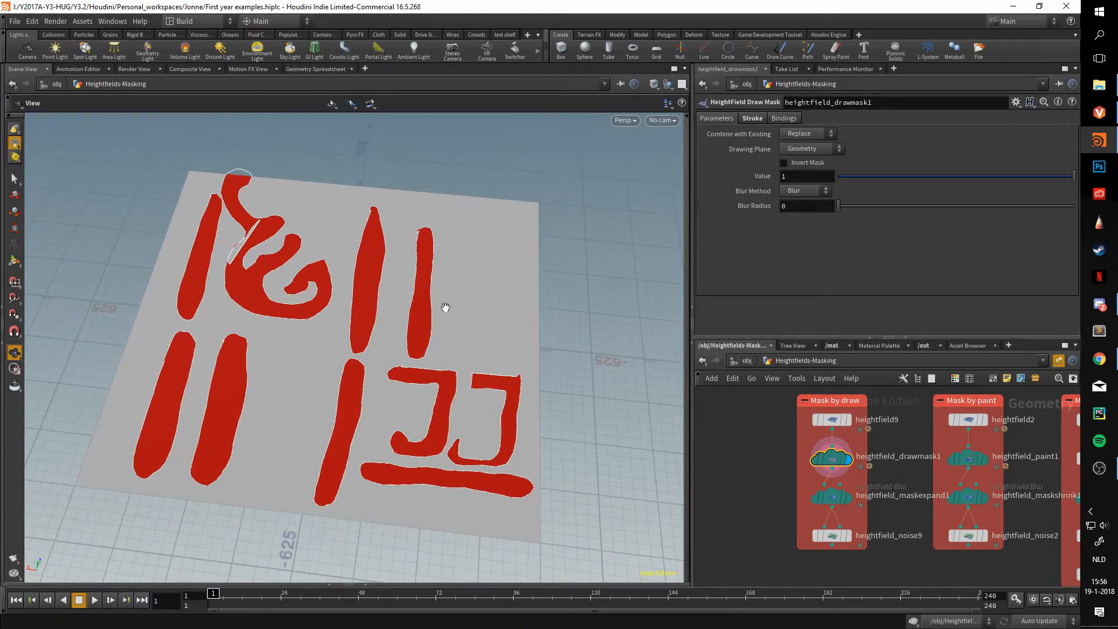
{"action": "left_click", "coordinate": [851, 497]}
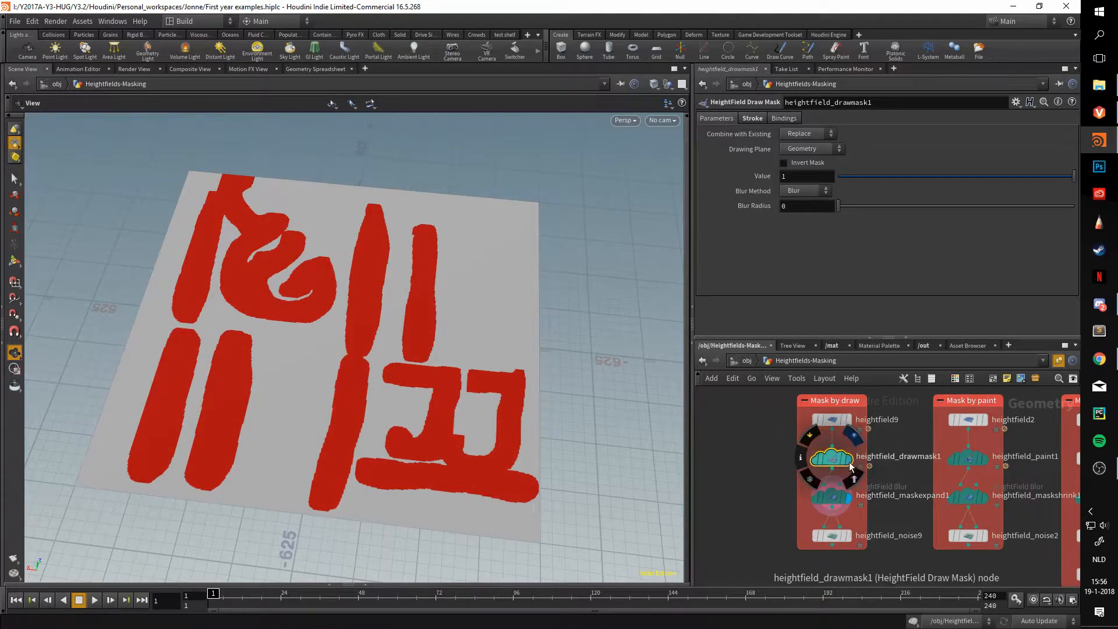
{"action": "left_click", "coordinate": [850, 459]}
{"action": "left_click", "coordinate": [850, 499]}
{"action": "left_click", "coordinate": [826, 496]}
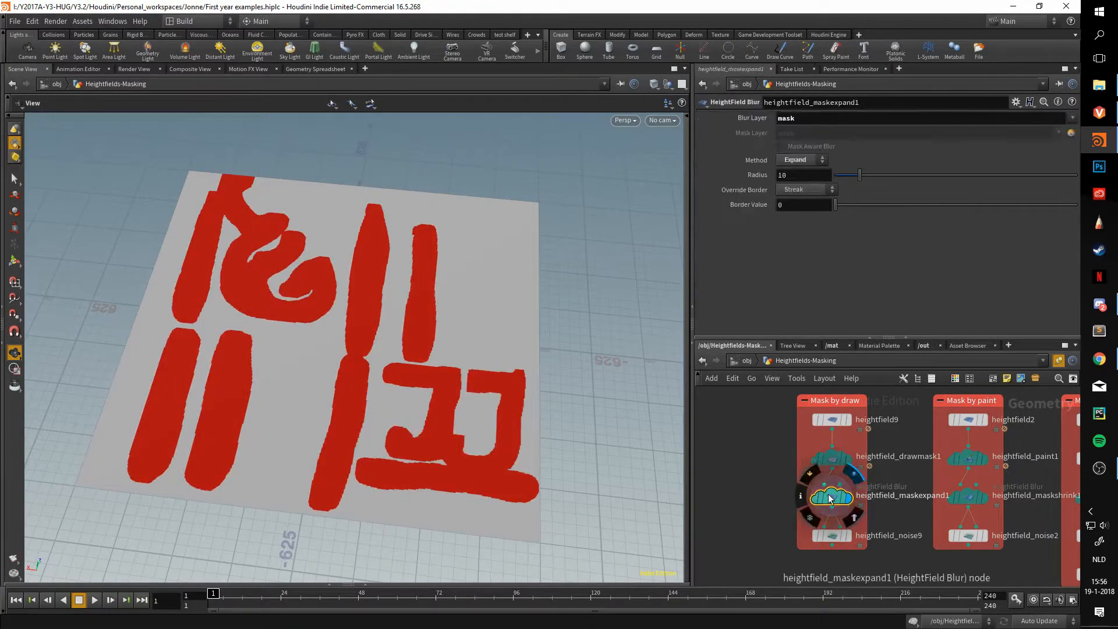
{"action": "left_click_drag", "start_coordinate": [400, 359], "coordinate": [415, 359]}
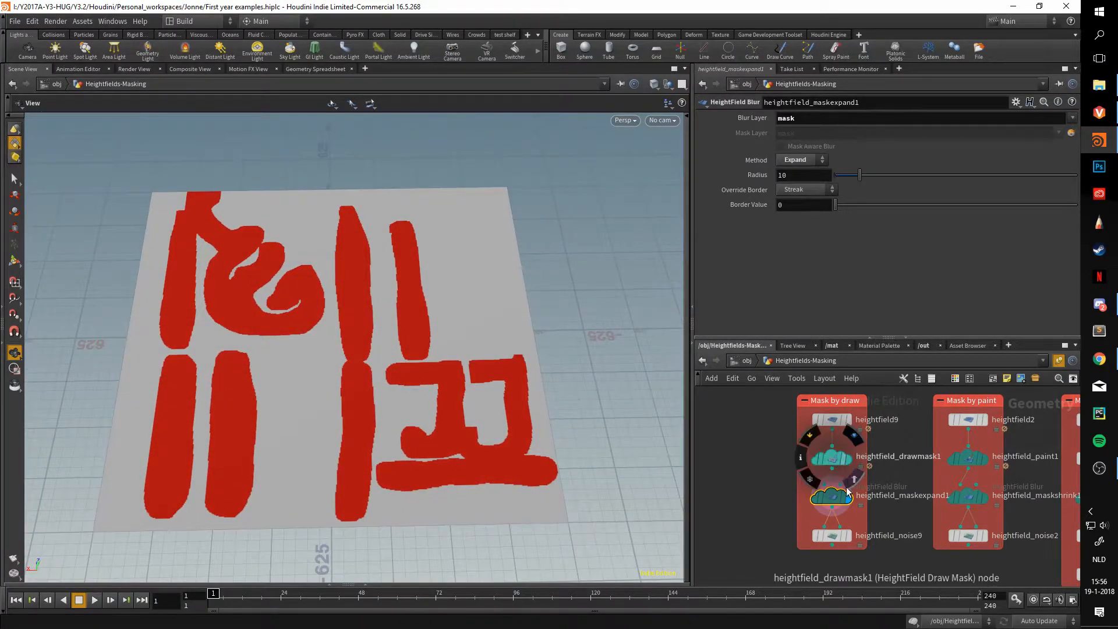
Step: Display the heightfield_noise9 output to examine the noise applied within the expanded mask
{"action": "mouse_move", "coordinate": [852, 534]}
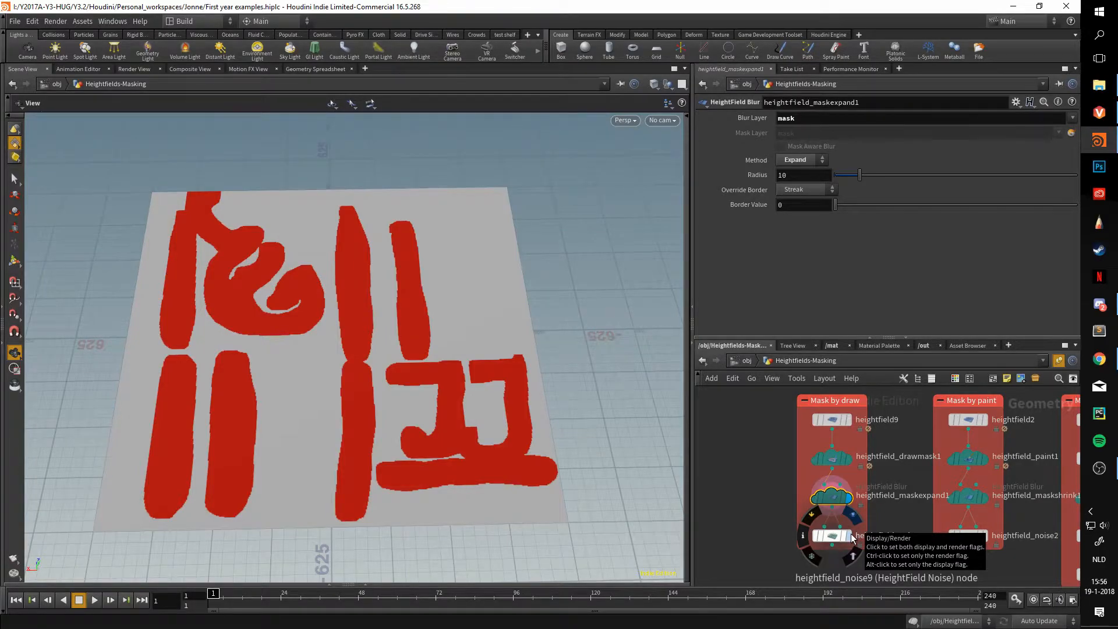
{"action": "left_click", "coordinate": [853, 535]}
{"action": "left_click_drag", "start_coordinate": [512, 349], "coordinate": [597, 329]}
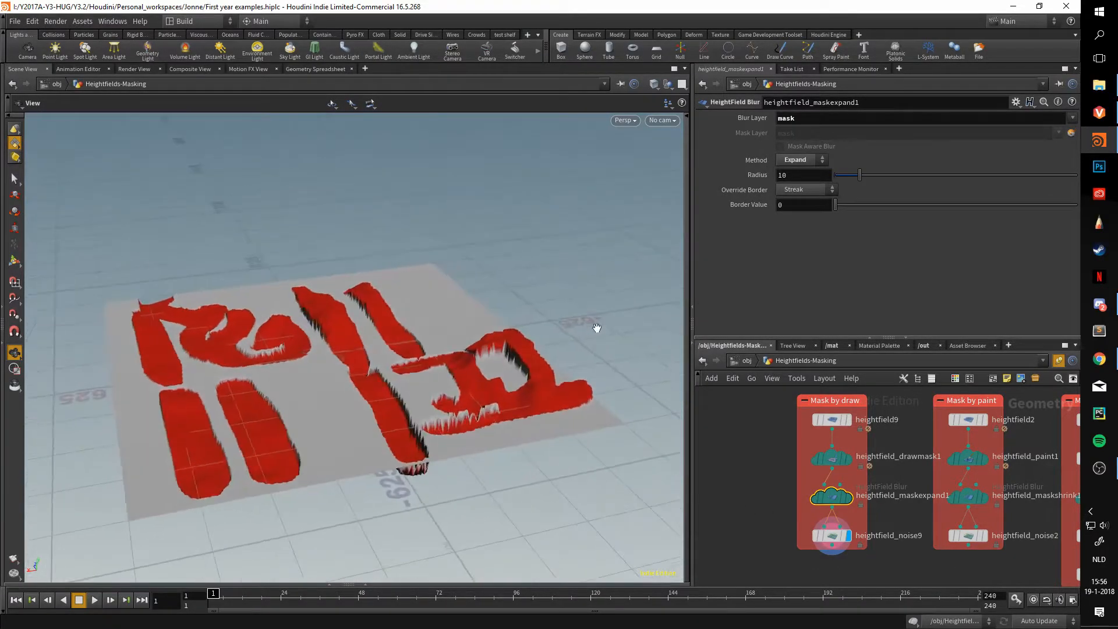
Step: Show the viewport's display options and hide the reference grid around the terrain
{"action": "left_click", "coordinate": [688, 120]}
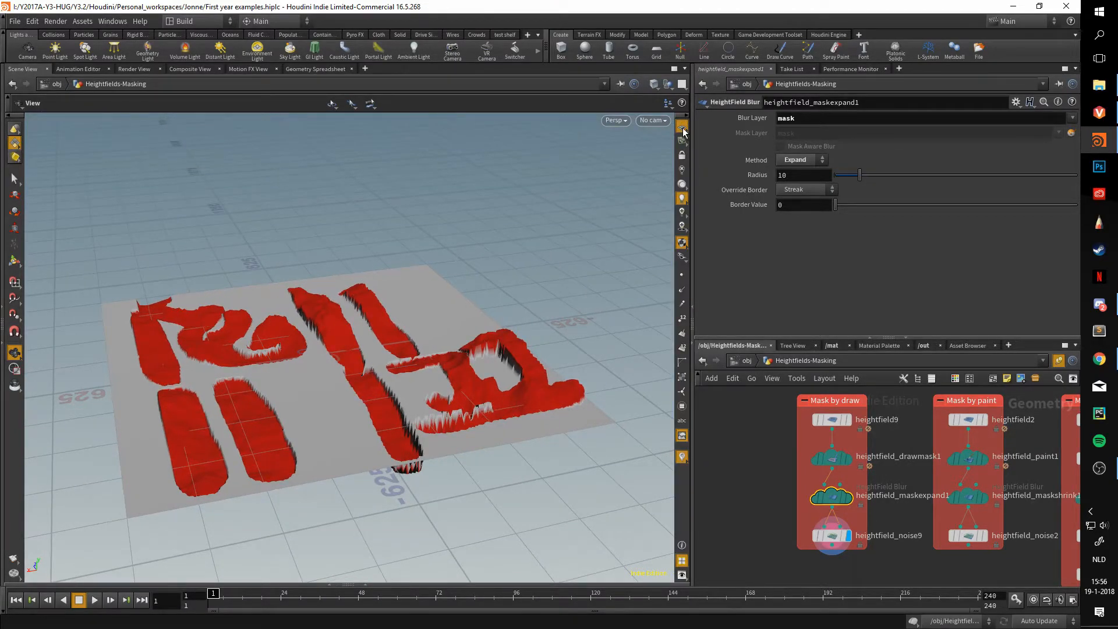
{"action": "left_click_drag", "start_coordinate": [592, 255], "coordinate": [589, 286]}
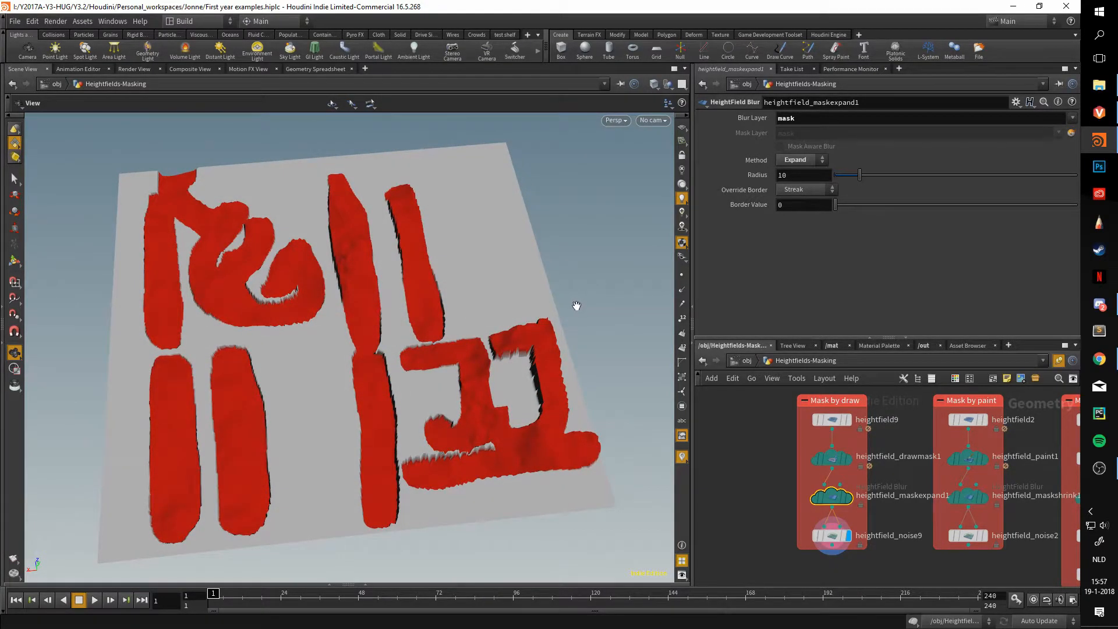
Step: Add a HeightField Noise node in the empty network area beside the "Mask by draw" group
{"action": "middle_click_drag", "start_coordinate": [731, 465], "coordinate": [749, 435]}
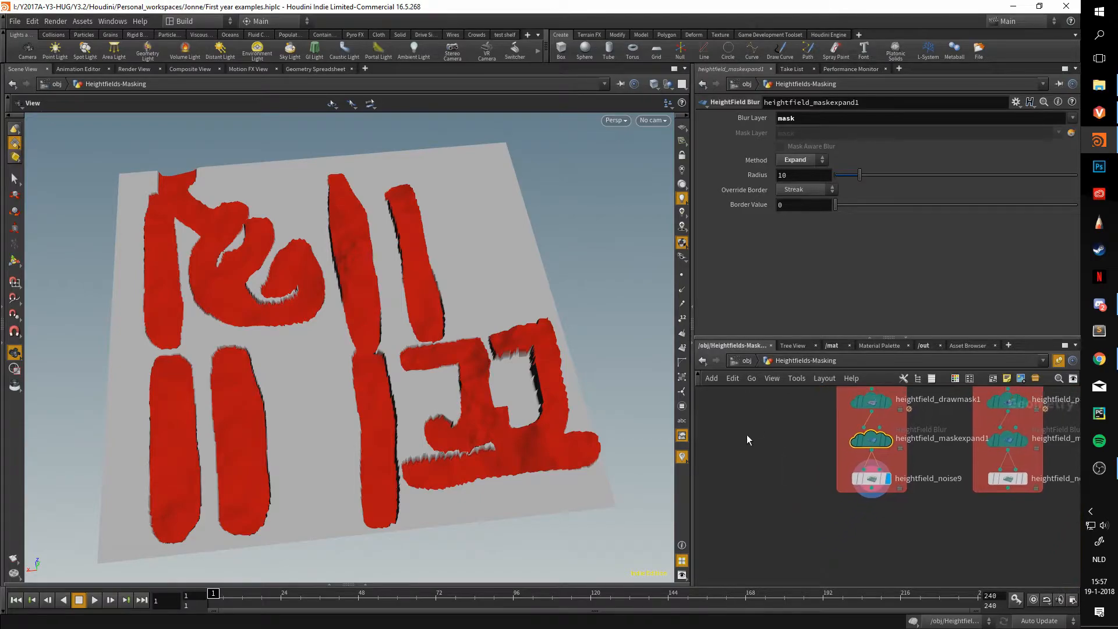
{"action": "mouse_move", "coordinate": [883, 469]}
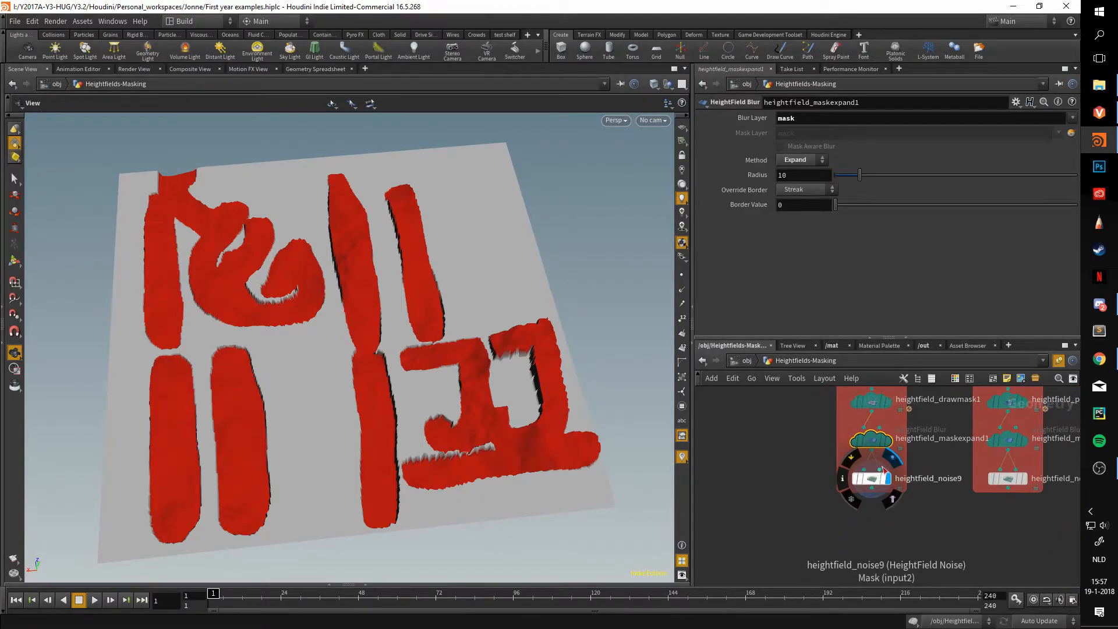
{"action": "key", "text": "Tab"}
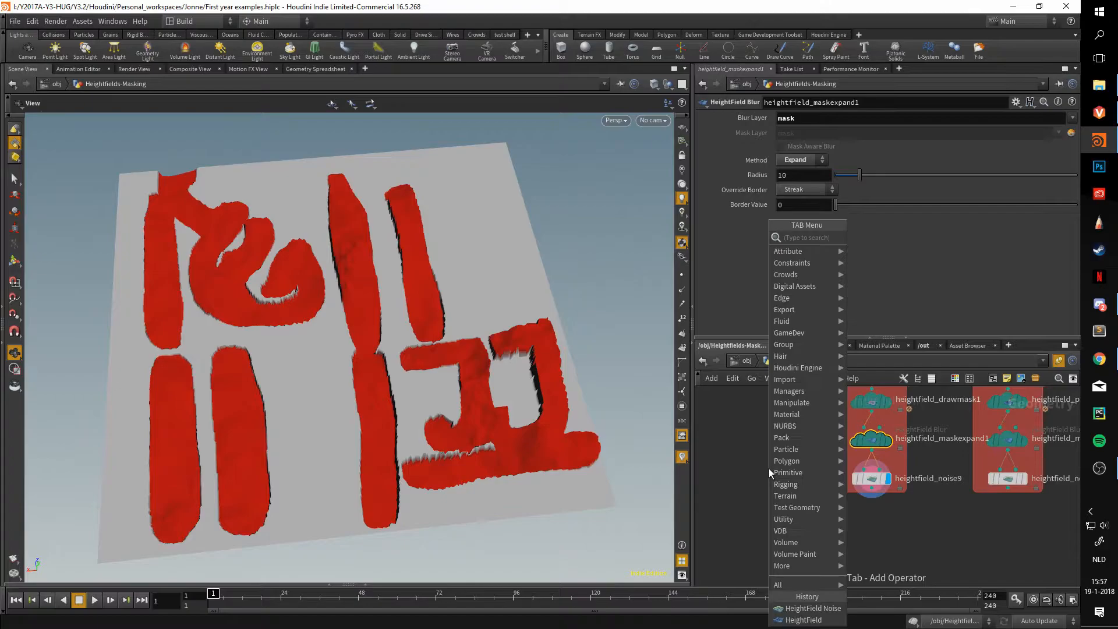
{"action": "type", "text": "mask"}
{"action": "key", "text": "Down"}
{"action": "key", "text": "Down"}
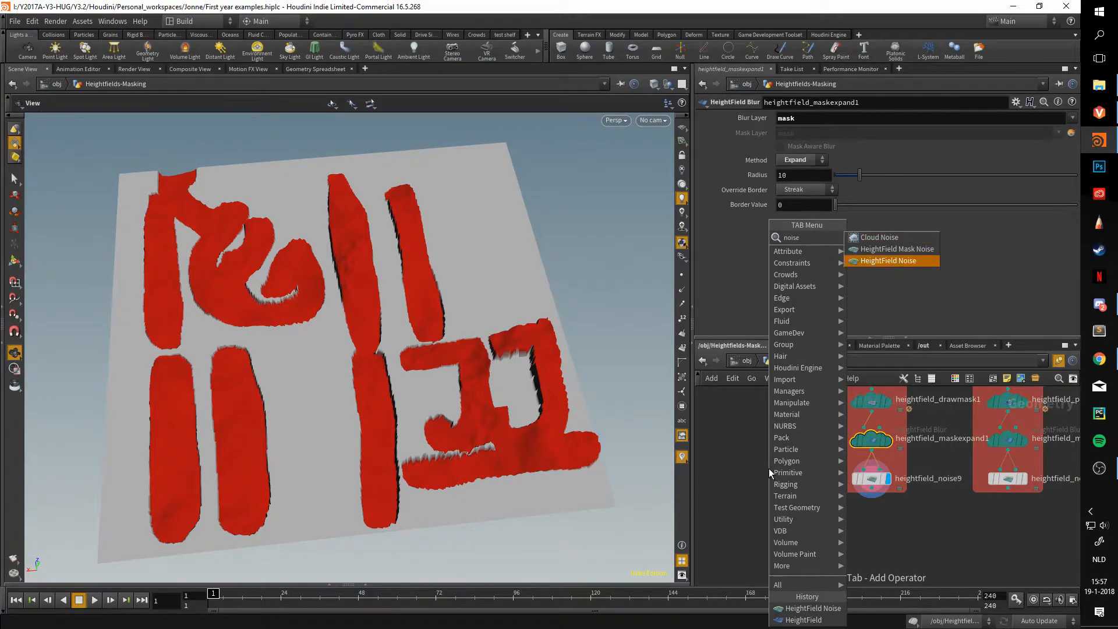
{"action": "key", "text": "Return"}
{"action": "left_click", "coordinate": [768, 468]}
{"action": "mouse_move", "coordinate": [782, 473]}
{"action": "left_click_drag", "start_coordinate": [782, 473], "coordinate": [740, 494]}
{"action": "middle_click_drag", "start_coordinate": [765, 416], "coordinate": [835, 468]}
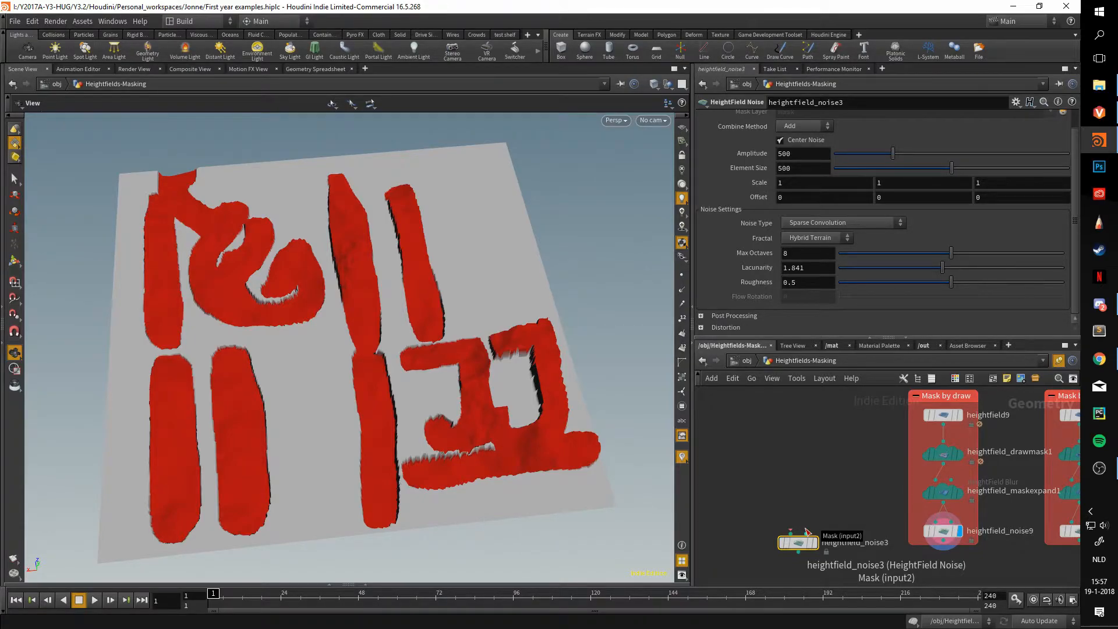
Step: Display heightfield9 and wire its output into the first input of heightfield_noise3
{"action": "left_click", "coordinate": [959, 414]}
{"action": "left_click", "coordinate": [943, 425]}
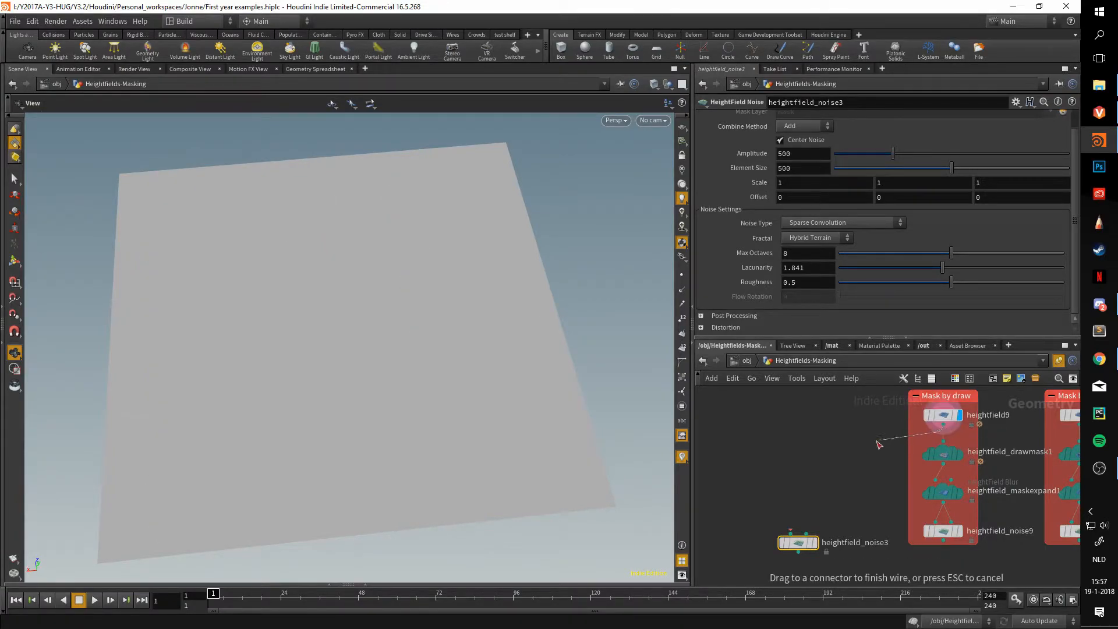
{"action": "left_click", "coordinate": [805, 539]}
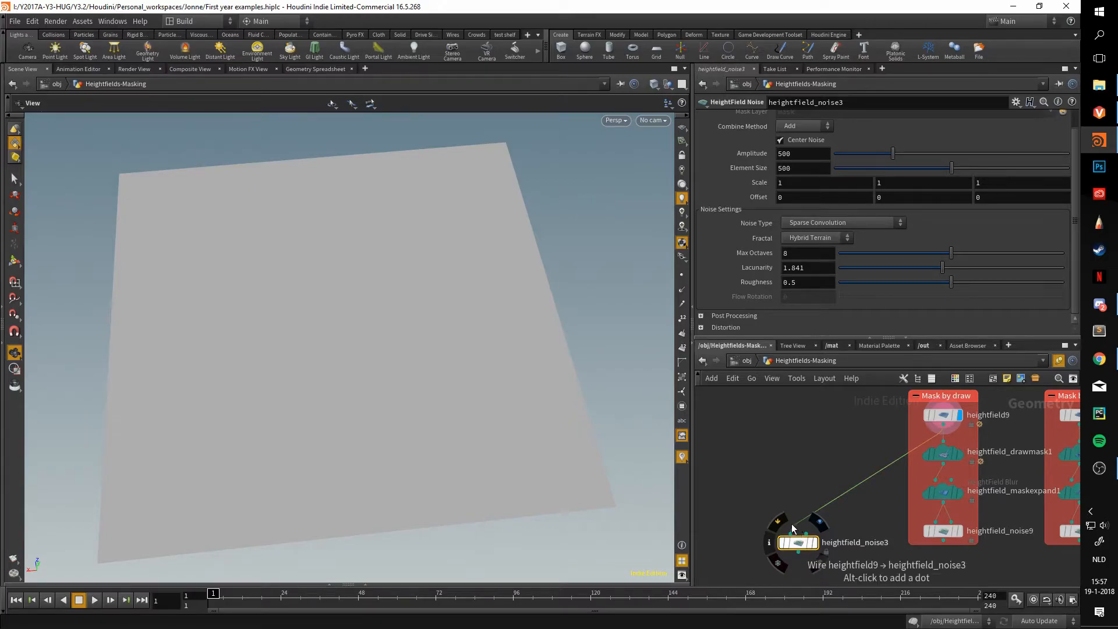
{"action": "left_click_drag", "start_coordinate": [392, 351], "coordinate": [331, 238]}
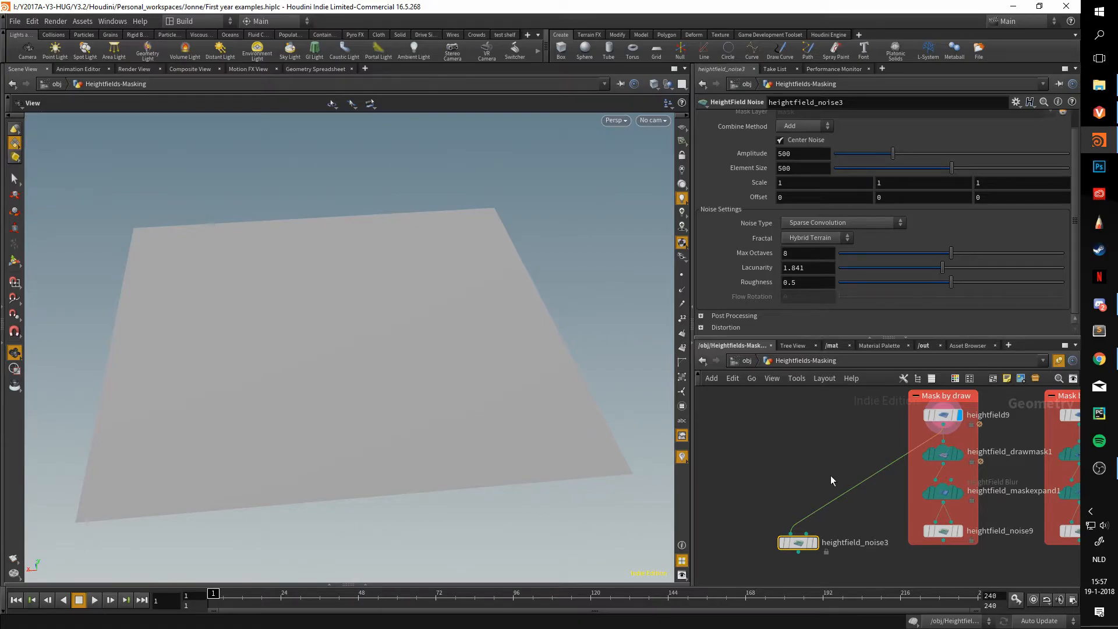
Step: Display heightfield_maskexpand1 and wire its output into the mask input of heightfield_noise3
{"action": "left_click", "coordinate": [959, 492]}
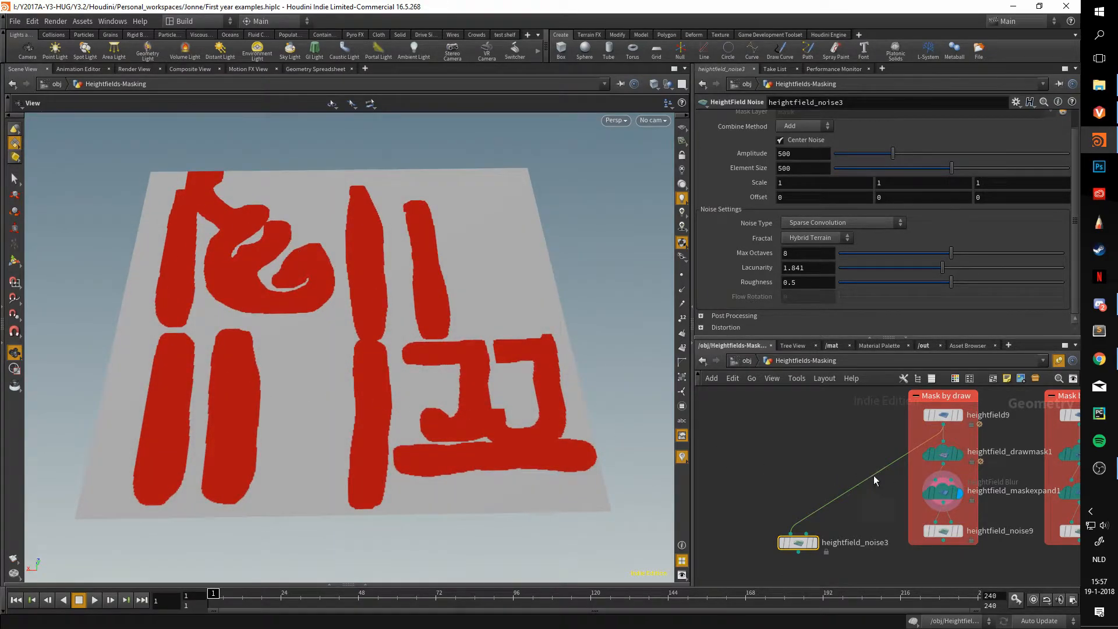
{"action": "left_click_drag", "start_coordinate": [943, 503], "coordinate": [895, 497]}
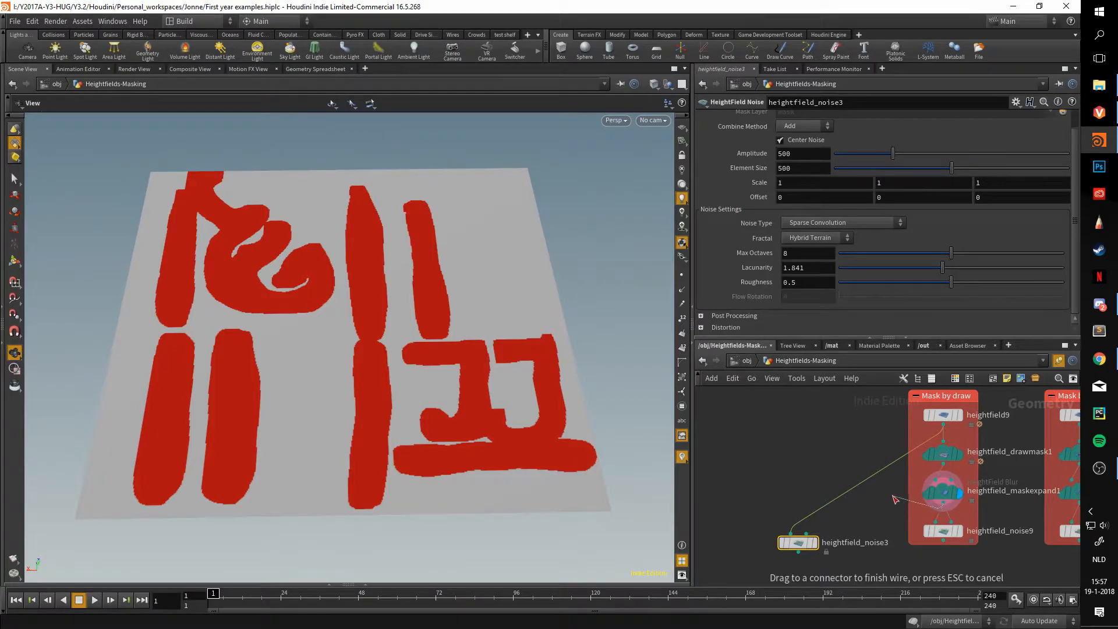
{"action": "left_click_drag", "start_coordinate": [807, 536], "coordinate": [807, 534]}
Step: Display heightfield_noise3 and heightfield_noise9 in turn to compare their outputs, and select the heightfield9 node
{"action": "left_click", "coordinate": [814, 542]}
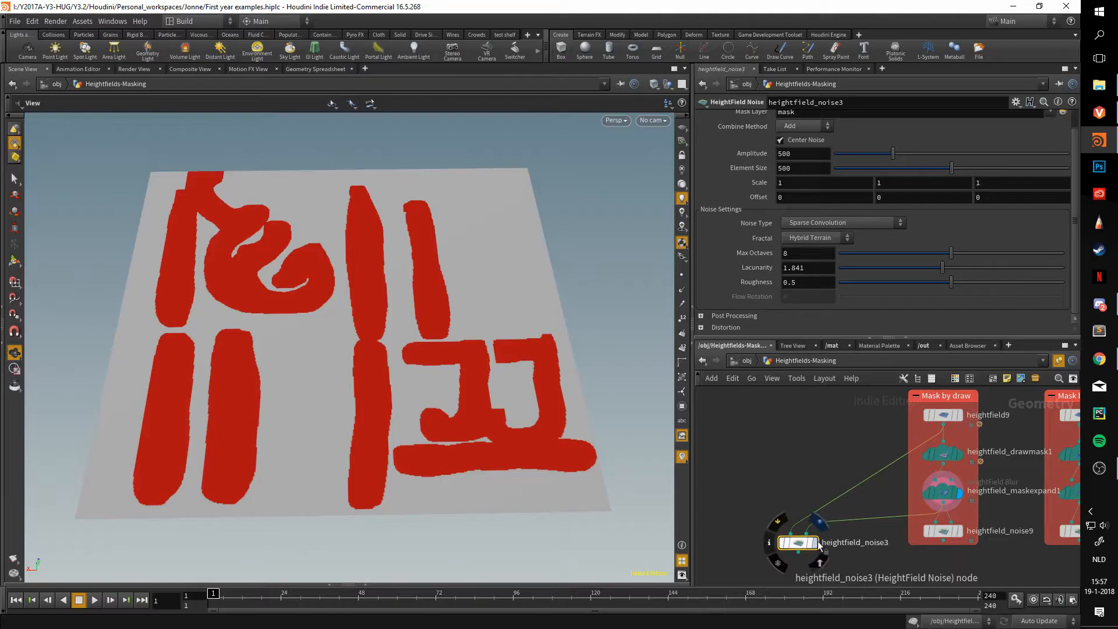
{"action": "left_click_drag", "start_coordinate": [450, 411], "coordinate": [377, 296]}
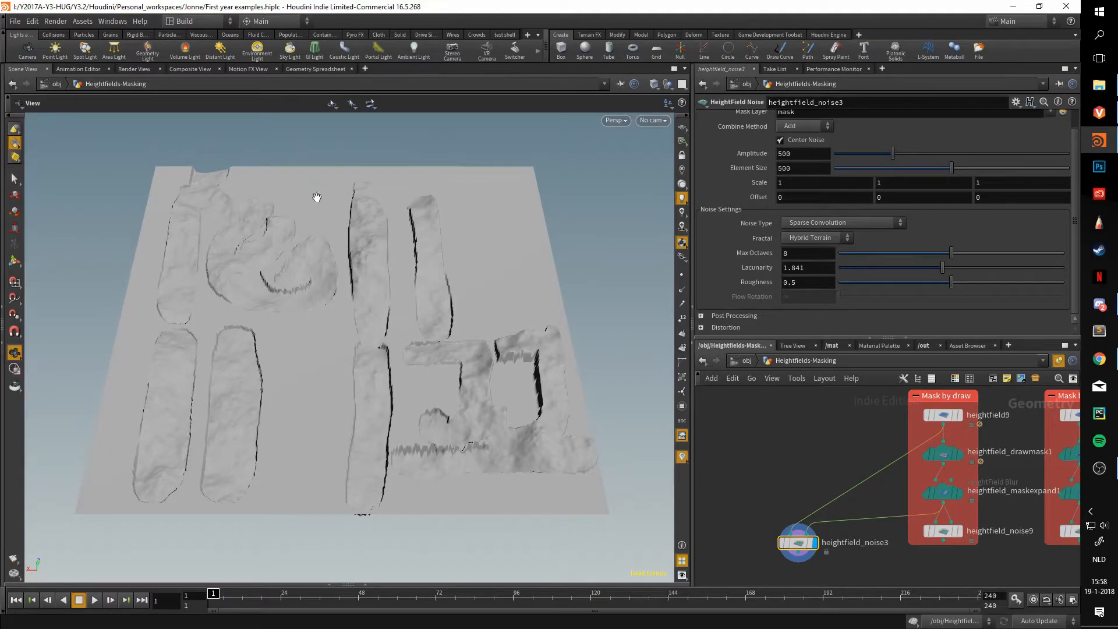
{"action": "left_click", "coordinate": [961, 531]}
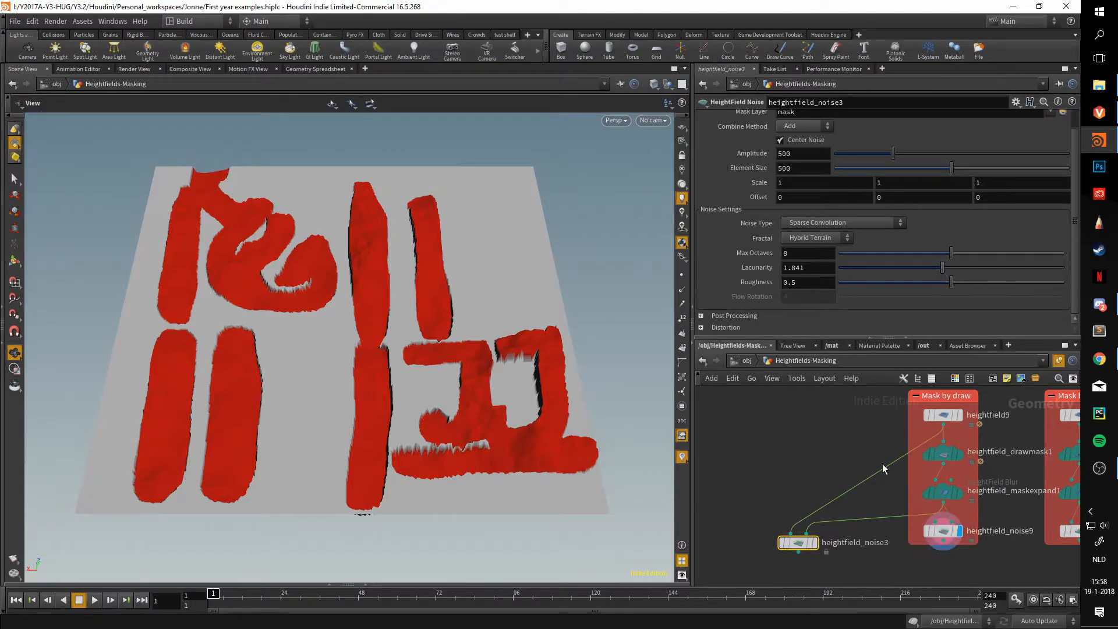
{"action": "left_click", "coordinate": [948, 416]}
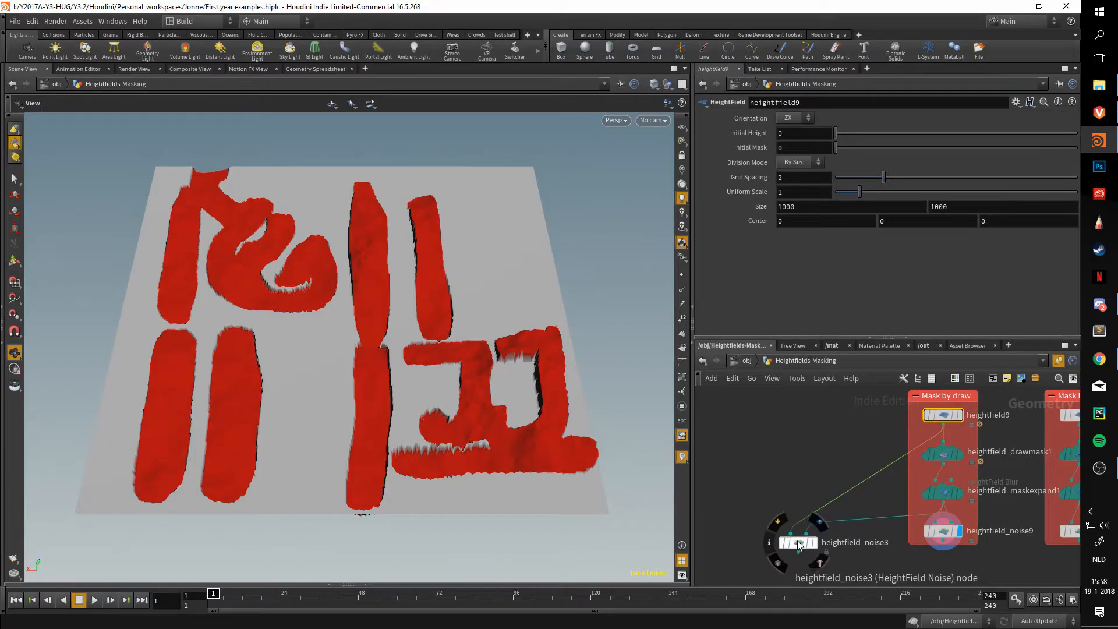
Step: Display heightfield_paint1 and paint mask strokes curving around the horned figure with the Stroke tool
{"action": "middle_click_drag", "start_coordinate": [851, 550], "coordinate": [720, 549]}
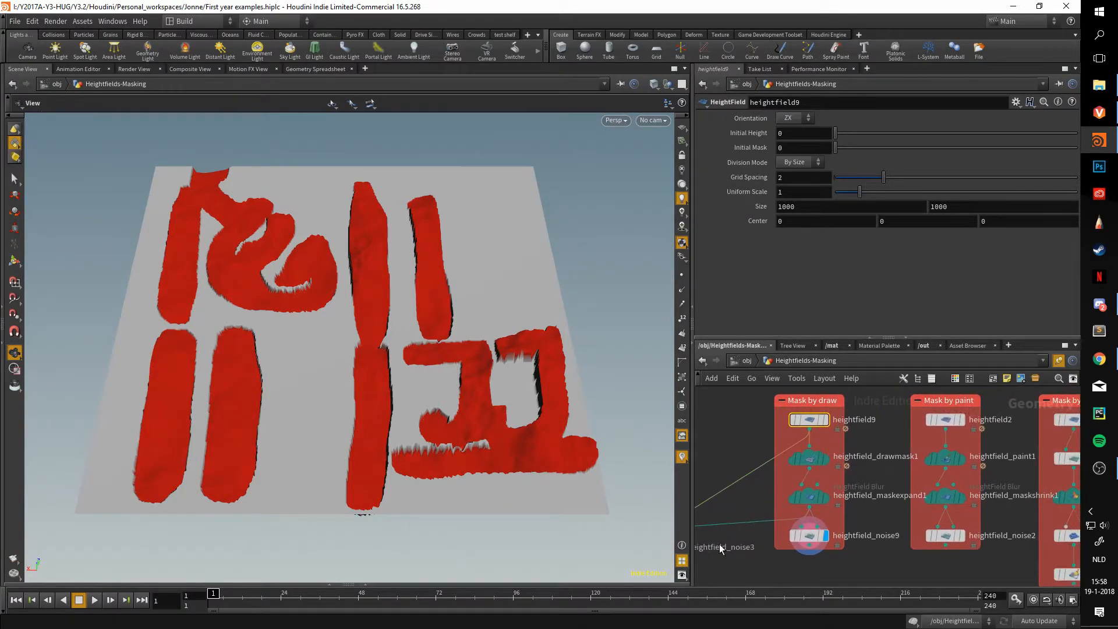
{"action": "left_click", "coordinate": [963, 464]}
{"action": "left_click", "coordinate": [943, 458]}
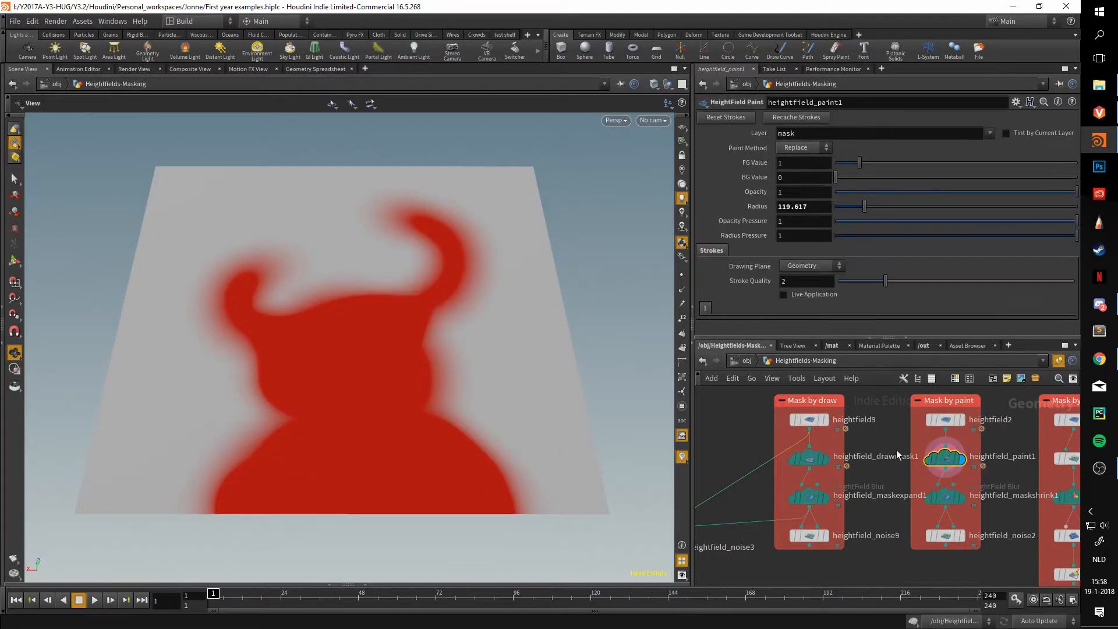
{"action": "left_click_drag", "start_coordinate": [557, 382], "coordinate": [561, 382]}
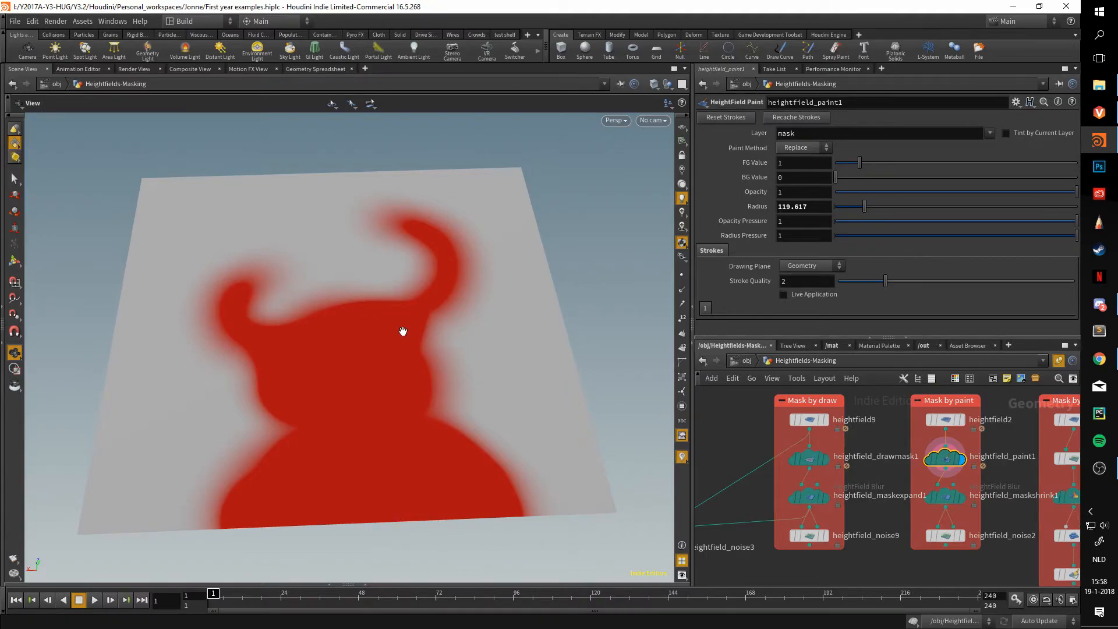
{"action": "key", "text": "Return"}
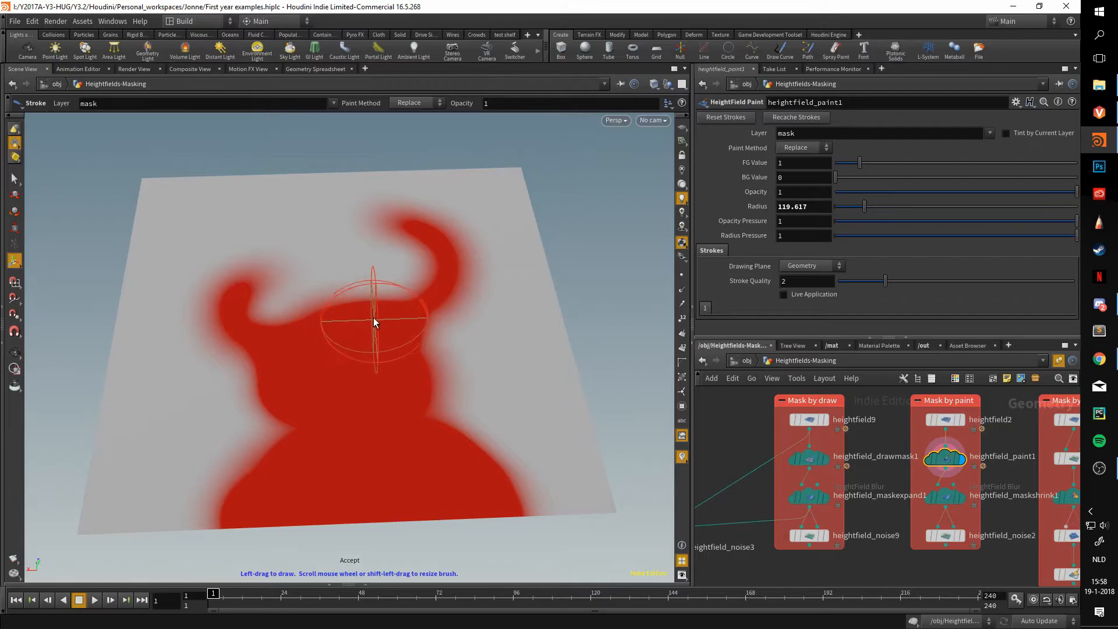
{"action": "mouse_move", "coordinate": [212, 215]}
{"action": "left_mouse_down"}
{"action": "mouse_move", "coordinate": [285, 205]}
{"action": "mouse_move", "coordinate": [382, 220]}
{"action": "mouse_move", "coordinate": [493, 344]}
{"action": "mouse_move", "coordinate": [299, 320]}
{"action": "mouse_move", "coordinate": [177, 392]}
{"action": "mouse_move", "coordinate": [549, 444]}
{"action": "mouse_move", "coordinate": [524, 461]}
{"action": "left_mouse_up"}
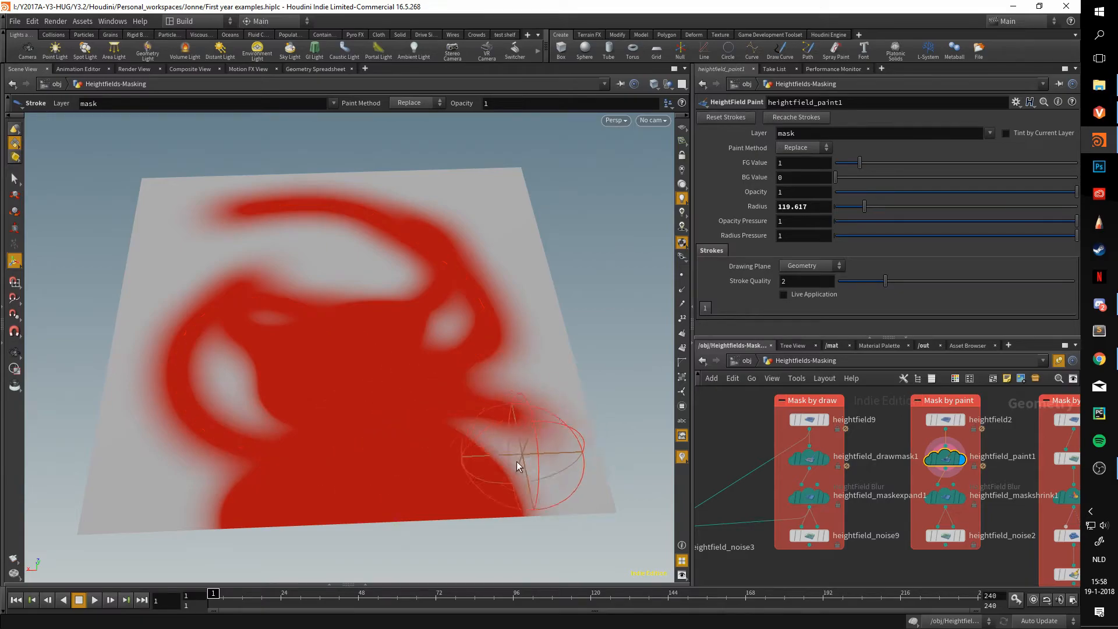
Step: Paint further mask strokes over the terrain while changing the brush radius to 455 and 193.363, and leave the Stroke tool
{"action": "mouse_move", "coordinate": [413, 223]}
{"action": "left_mouse_down"}
{"action": "mouse_move", "coordinate": [304, 317]}
{"action": "mouse_move", "coordinate": [180, 228]}
{"action": "mouse_move", "coordinate": [417, 332]}
{"action": "mouse_move", "coordinate": [394, 265]}
{"action": "mouse_move", "coordinate": [257, 417]}
{"action": "mouse_move", "coordinate": [140, 491]}
{"action": "mouse_move", "coordinate": [244, 439]}
{"action": "mouse_move", "coordinate": [522, 474]}
{"action": "mouse_move", "coordinate": [512, 301]}
{"action": "mouse_move", "coordinate": [479, 195]}
{"action": "mouse_move", "coordinate": [475, 226]}
{"action": "left_mouse_up"}
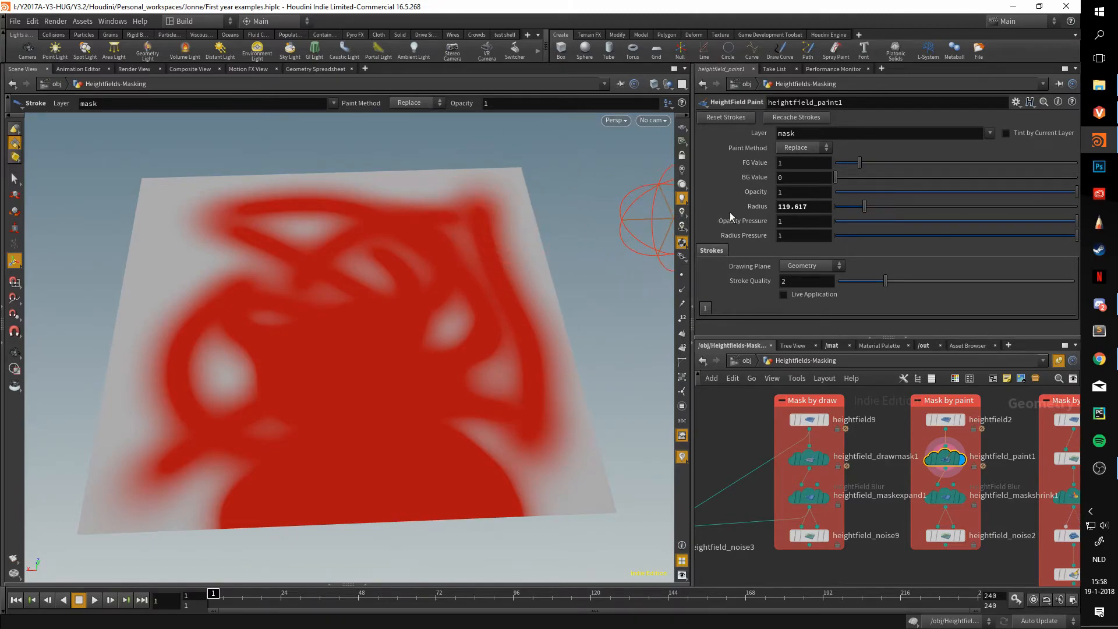
{"action": "left_click_drag", "start_coordinate": [864, 207], "coordinate": [945, 206]}
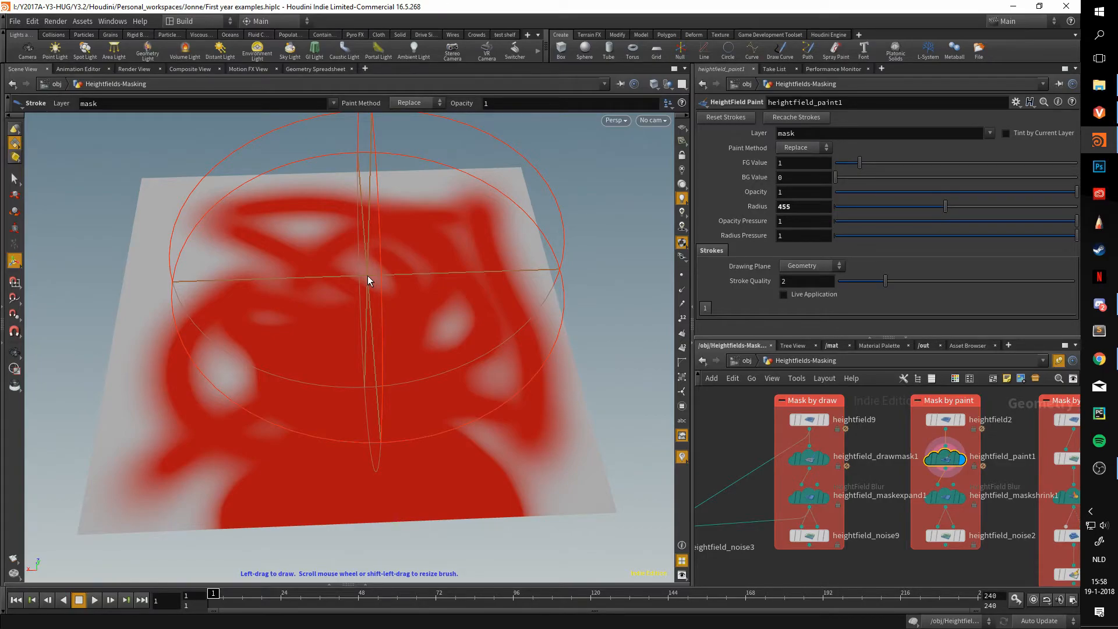
{"action": "mouse_move", "coordinate": [368, 274]}
{"action": "left_mouse_down", "text": "shift"}
{"action": "mouse_move", "coordinate": [239, 228]}
{"action": "mouse_move", "coordinate": [375, 256]}
{"action": "mouse_move", "coordinate": [273, 236]}
{"action": "mouse_move", "coordinate": [238, 262]}
{"action": "mouse_move", "coordinate": [275, 281]}
{"action": "mouse_move", "coordinate": [409, 274]}
{"action": "mouse_move", "coordinate": [310, 268]}
{"action": "left_mouse_up", "text": "shift"}
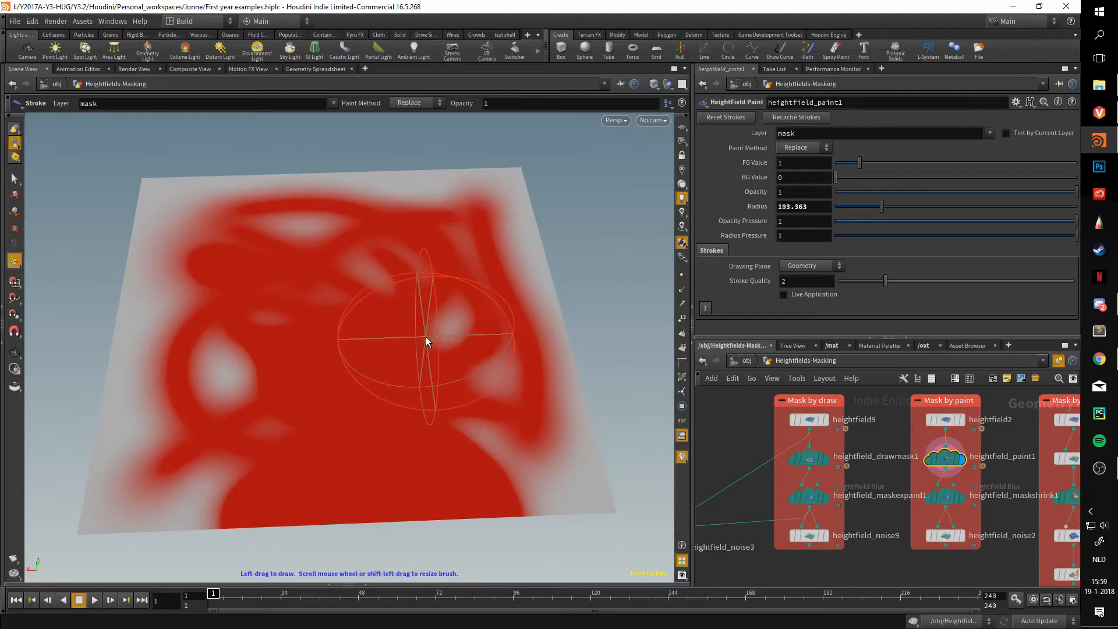
{"action": "key", "text": "Escape"}
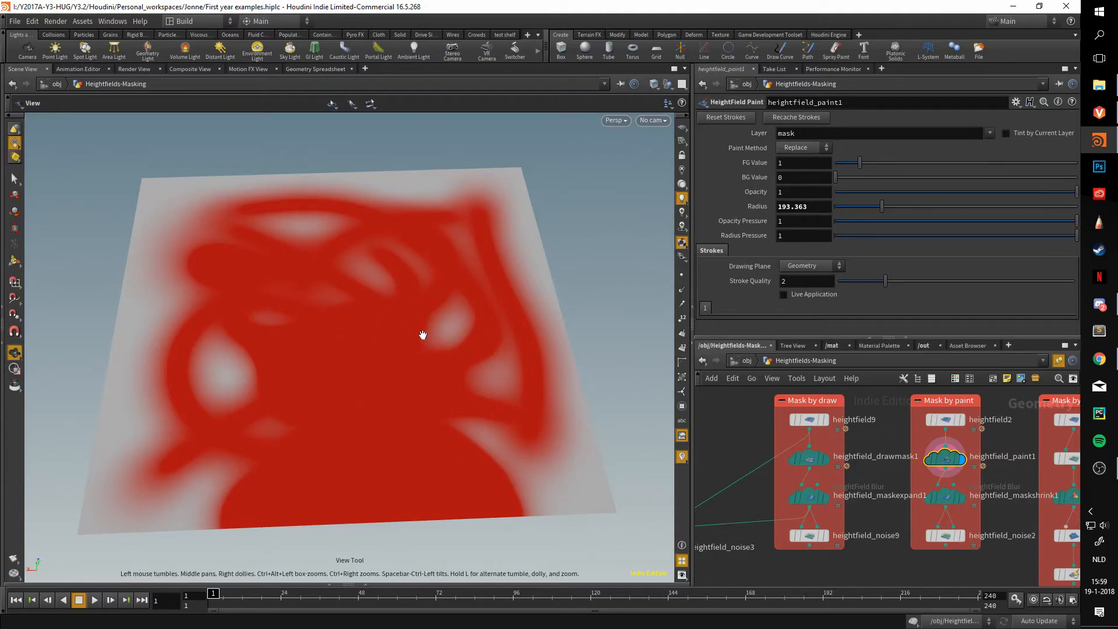
Step: Examine the painted mask from several angles and display heightfield_maskshrink1 to inspect its shrunken version
{"action": "mouse_move", "coordinate": [336, 373]}
{"action": "left_mouse_down"}
{"action": "mouse_move", "coordinate": [369, 369]}
{"action": "mouse_move", "coordinate": [382, 386]}
{"action": "left_mouse_up"}
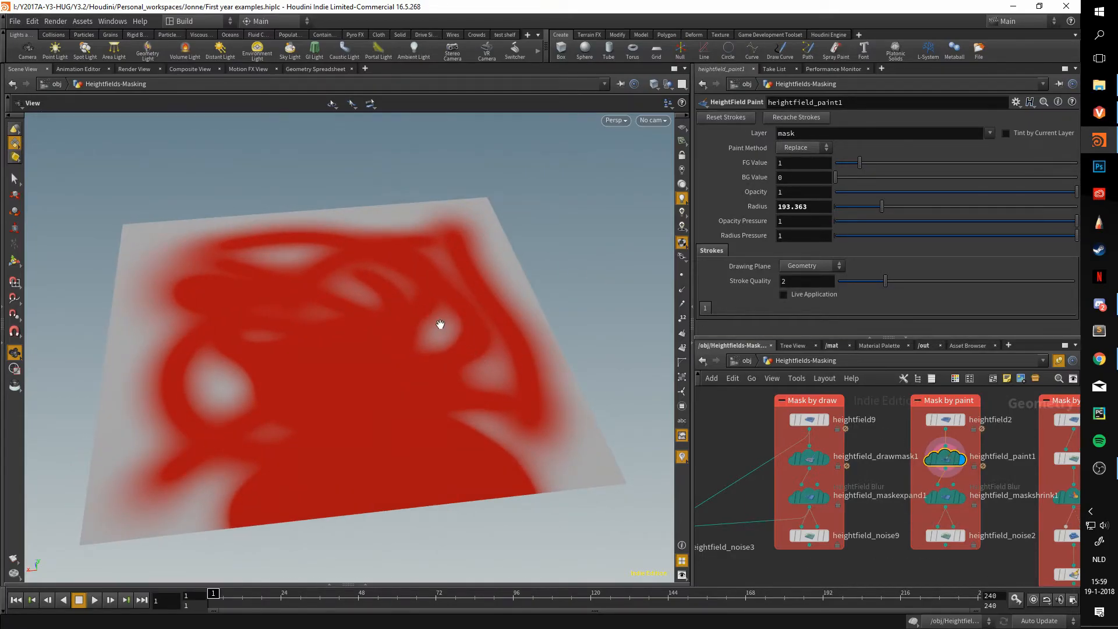
{"action": "left_click_drag", "start_coordinate": [440, 325], "coordinate": [437, 367]}
{"action": "mouse_move", "coordinate": [339, 361]}
{"action": "left_mouse_down"}
{"action": "mouse_move", "coordinate": [432, 416]}
{"action": "mouse_move", "coordinate": [340, 262]}
{"action": "left_mouse_up"}
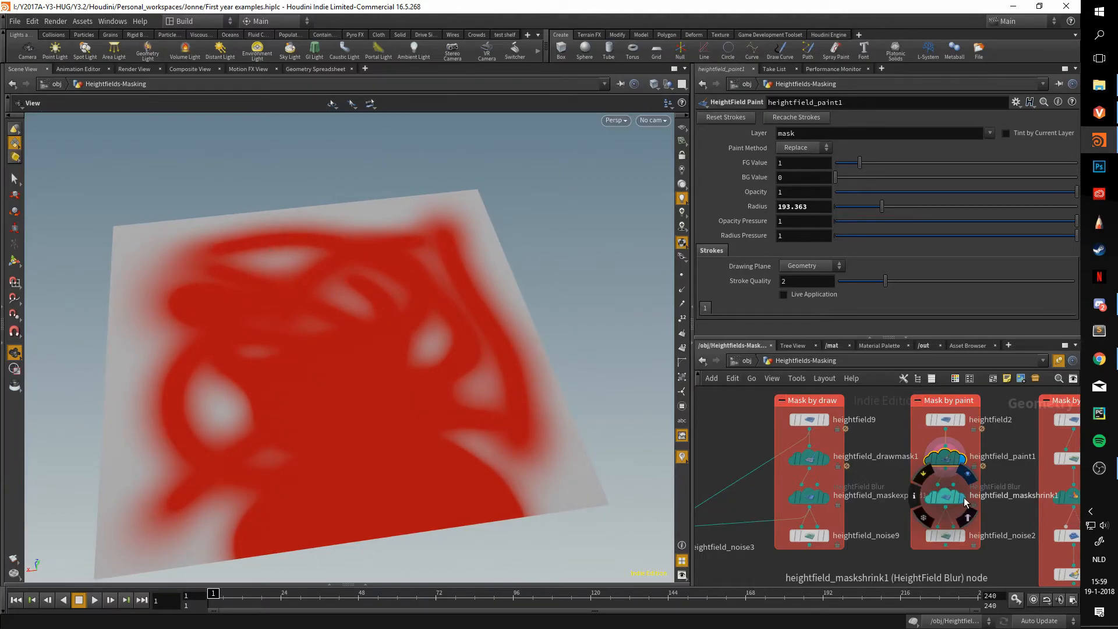
{"action": "left_click", "coordinate": [965, 500]}
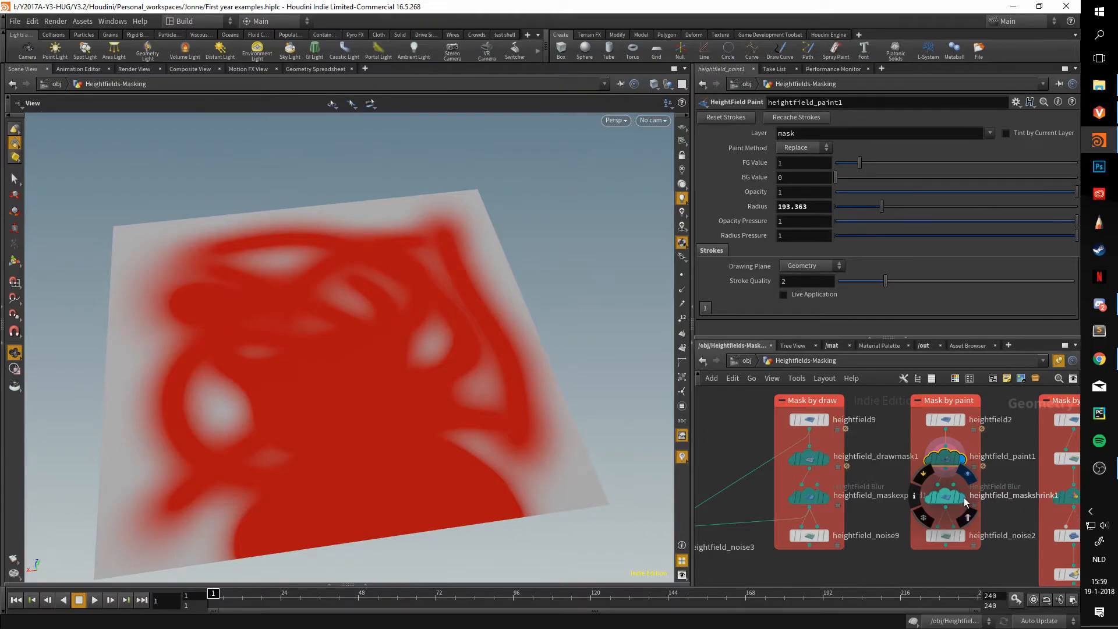
{"action": "left_click_drag", "start_coordinate": [541, 372], "coordinate": [522, 409]}
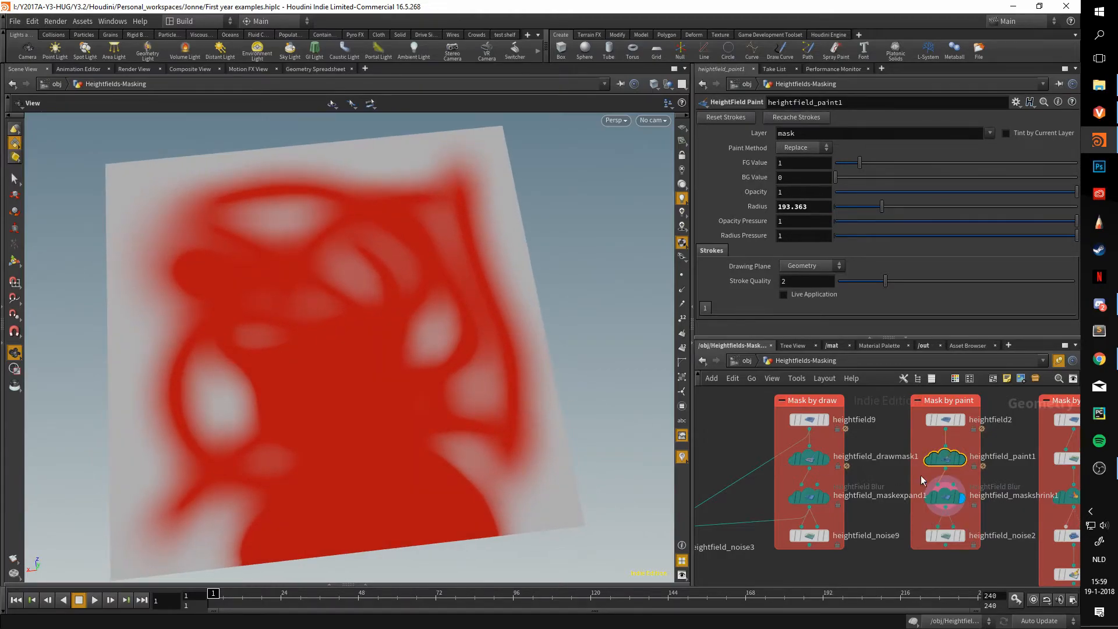
Step: Undo the display switch, the brush radius changes and the additional paint strokes, keeping the first curved strokes
{"action": "key", "text": "ctrl+z"}
{"action": "key", "text": "ctrl+z"}
{"action": "key", "text": "ctrl+z"}
{"action": "key", "text": "ctrl+z"}
{"action": "key", "text": "ctrl+z"}
{"action": "key", "text": "ctrl+z"}
{"action": "key", "text": "ctrl+z"}
{"action": "key", "text": "ctrl+z"}
{"action": "key", "text": "ctrl+z"}
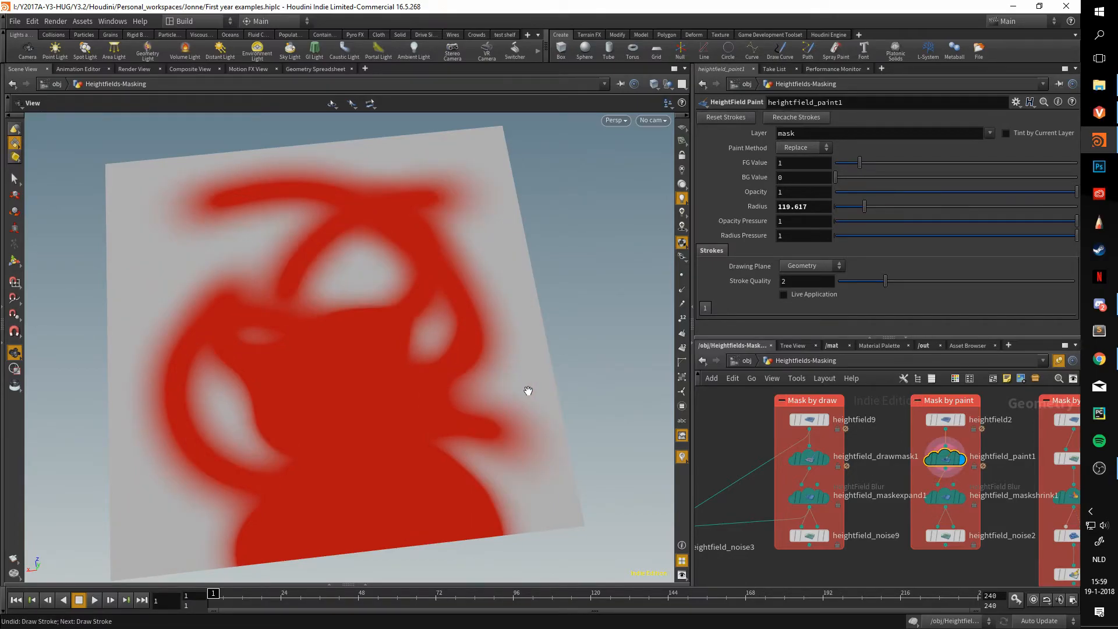
{"action": "key", "text": "ctrl+z"}
{"action": "left_click_drag", "start_coordinate": [517, 392], "coordinate": [492, 357]}
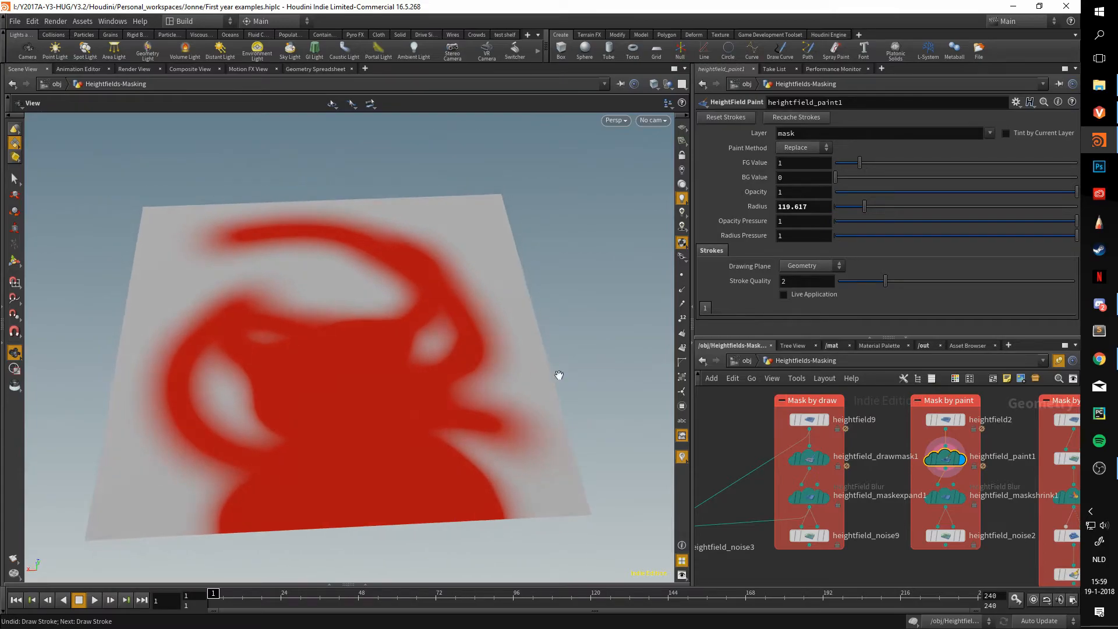
Step: Display and select heightfield_maskshrink1 and set its Shrink radius to 51.1
{"action": "left_click", "coordinate": [960, 496]}
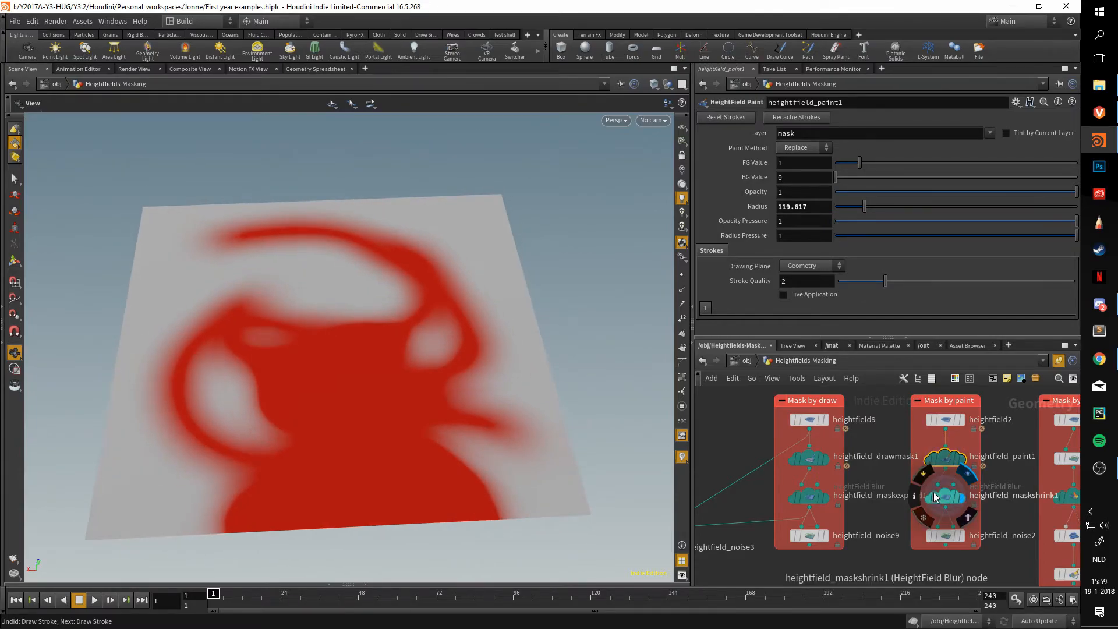
{"action": "left_click", "coordinate": [955, 500]}
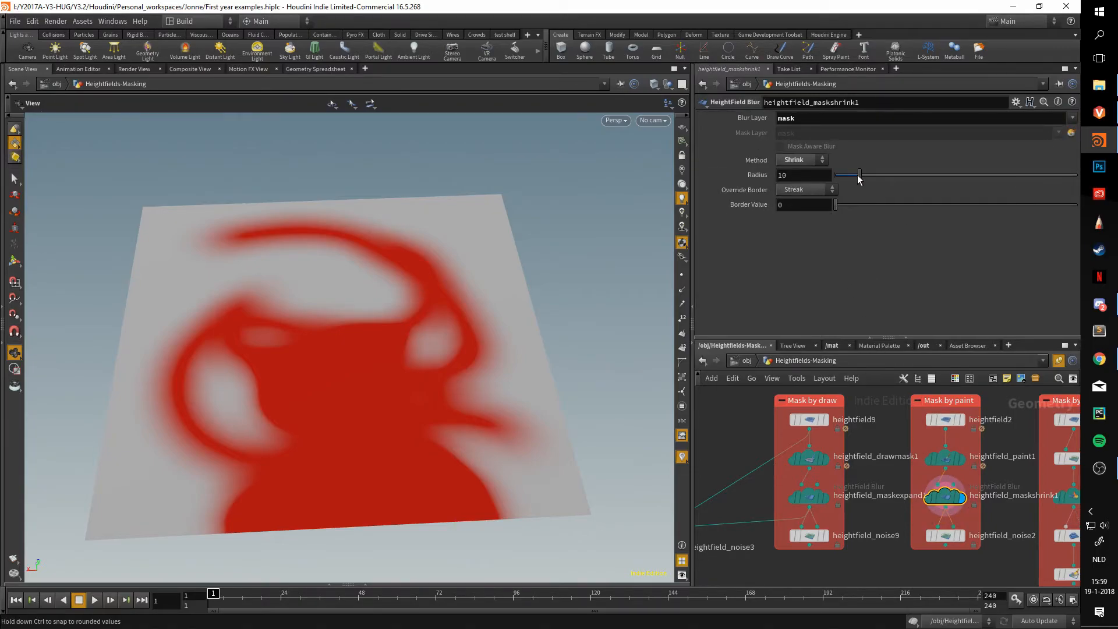
{"action": "left_click_drag", "start_coordinate": [857, 175], "coordinate": [959, 174]}
Step: Display heightfield_maskexpand1 and set its Expand radius to 0
{"action": "left_click", "coordinate": [809, 496]}
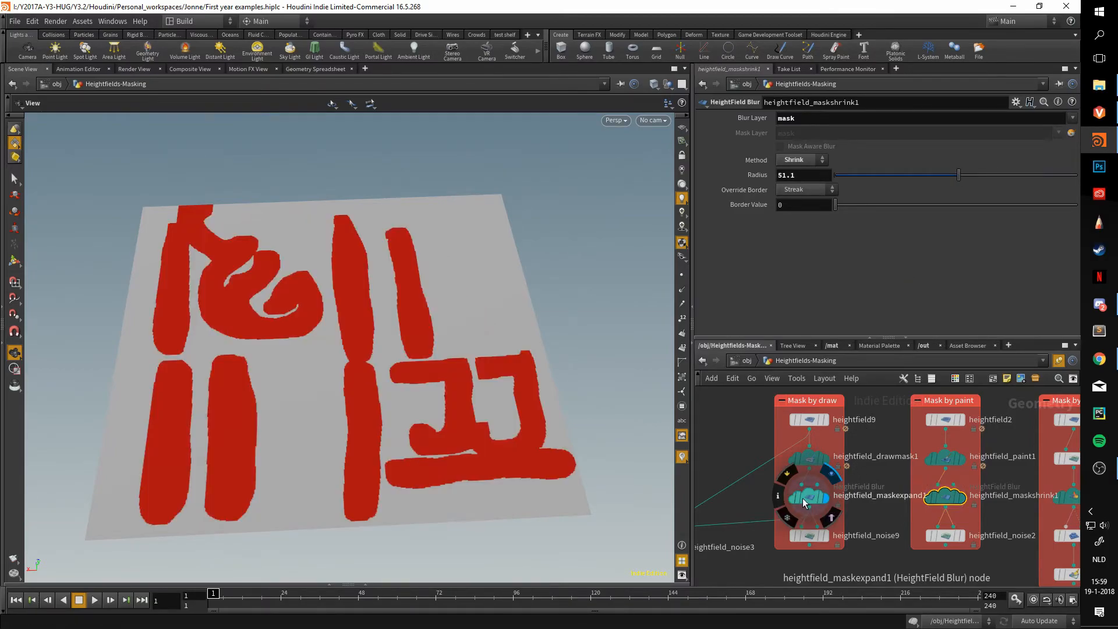
{"action": "mouse_move", "coordinate": [861, 177]}
{"action": "left_mouse_down"}
{"action": "mouse_move", "coordinate": [983, 168]}
{"action": "mouse_move", "coordinate": [822, 165]}
{"action": "mouse_move", "coordinate": [1054, 162]}
{"action": "mouse_move", "coordinate": [799, 176]}
{"action": "mouse_move", "coordinate": [1004, 158]}
{"action": "mouse_move", "coordinate": [1074, 156]}
{"action": "mouse_move", "coordinate": [1076, 170]}
{"action": "mouse_move", "coordinate": [826, 158]}
{"action": "left_mouse_up"}
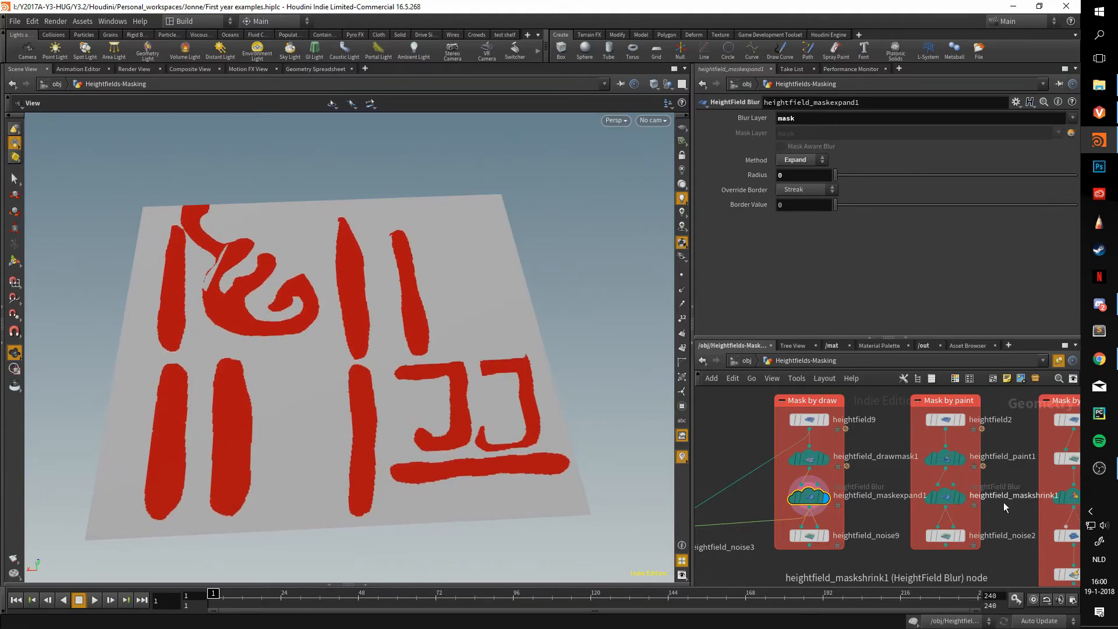
Step: Undo the last radius change on heightfield_maskexpand1, and display and select heightfield_maskshrink1
{"action": "key", "text": "ctrl+z"}
{"action": "mouse_move", "coordinate": [969, 504]}
{"action": "left_click", "coordinate": [968, 480]}
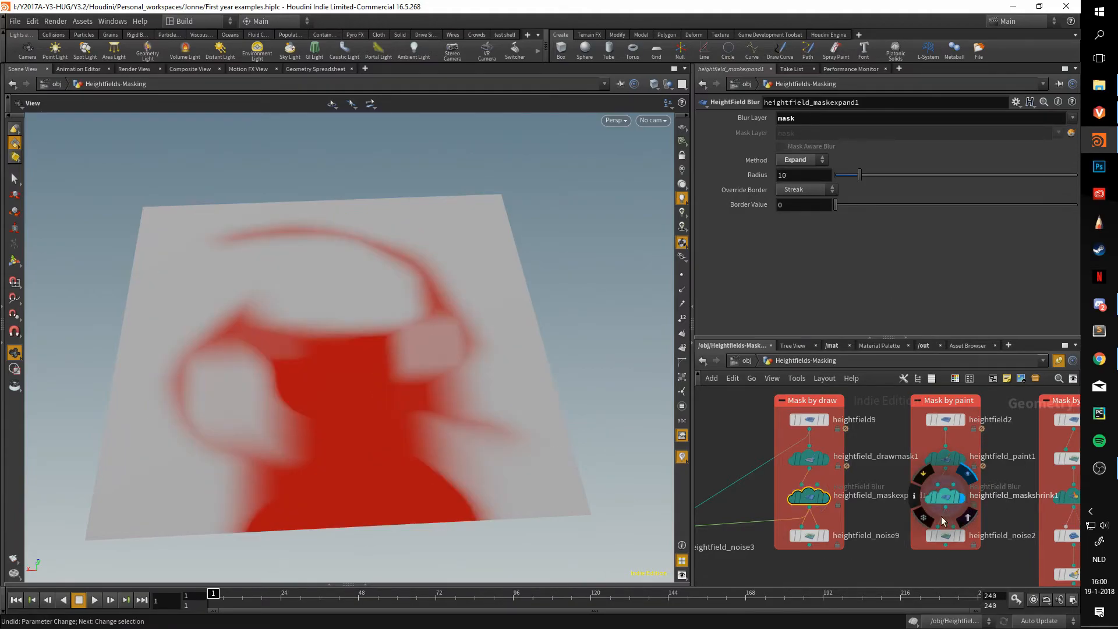
{"action": "left_click", "coordinate": [947, 498]}
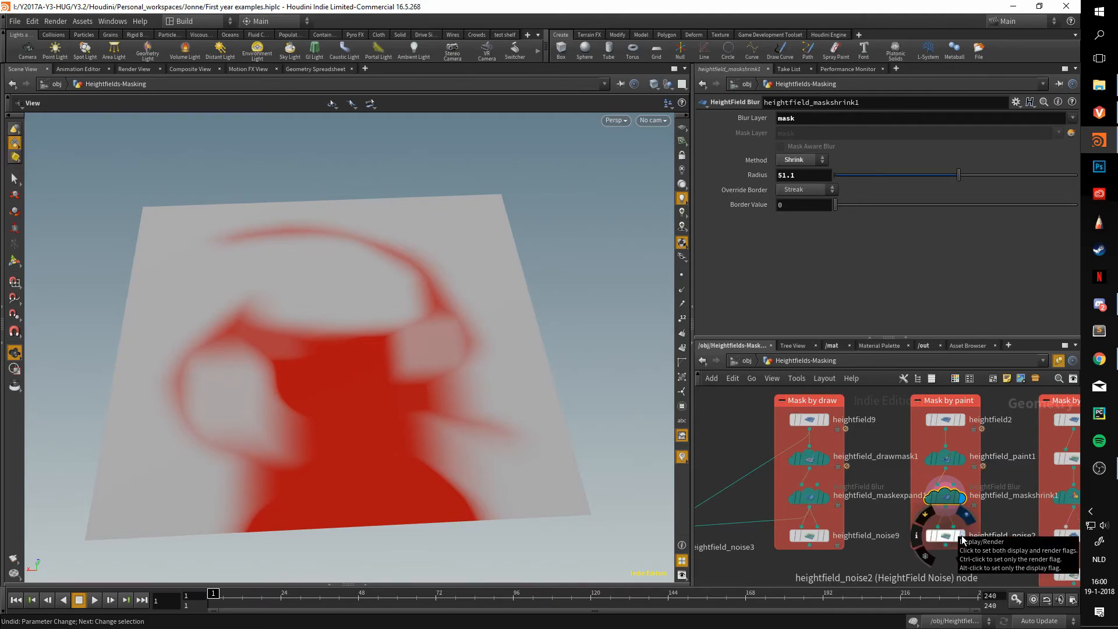
Step: Display and select heightfield_noise2 and examine the noise inside the painted mask from several angles
{"action": "left_click", "coordinate": [962, 539]}
{"action": "left_click", "coordinate": [945, 536]}
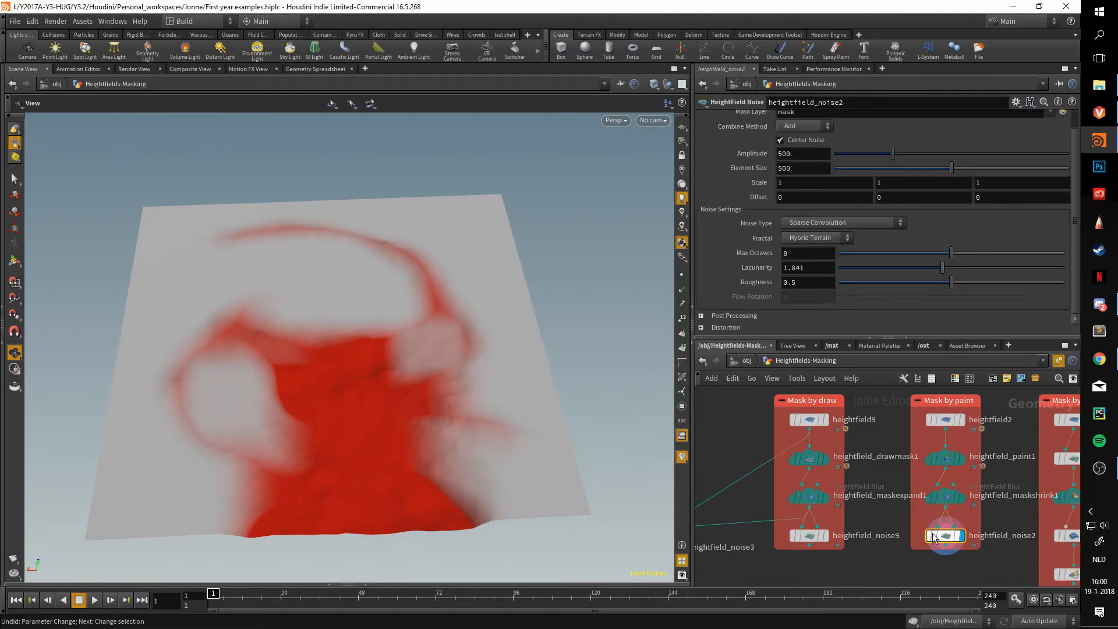
{"action": "scroll", "coordinate": [467, 397], "scroll_direction": "up", "scroll_amount": 5}
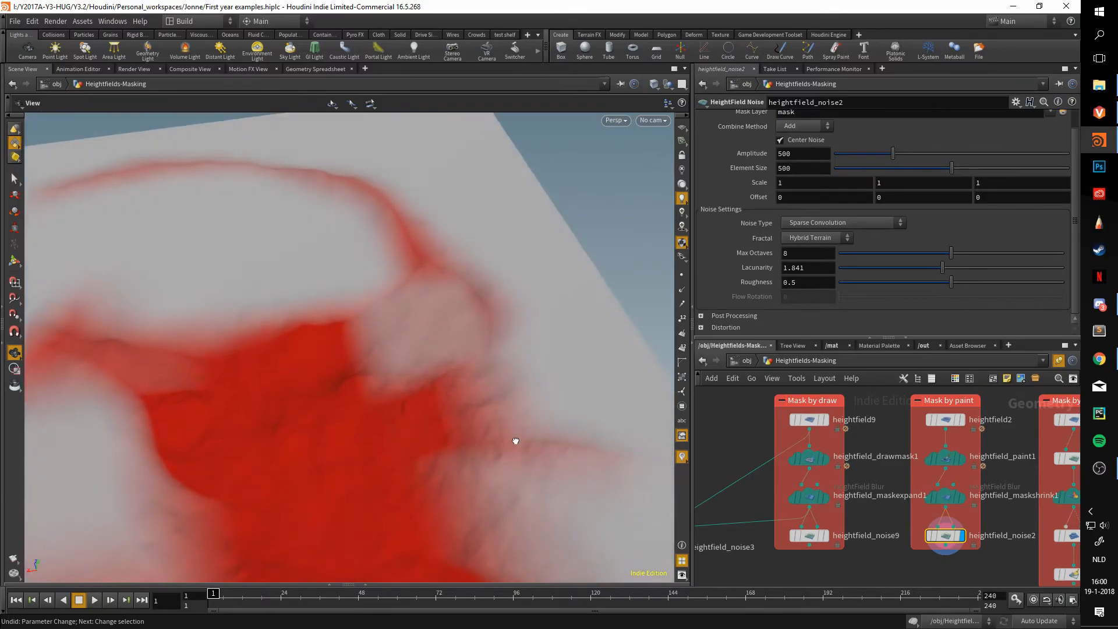
{"action": "scroll", "coordinate": [479, 426], "scroll_direction": "down", "scroll_amount": 5}
{"action": "left_click_drag", "start_coordinate": [481, 429], "coordinate": [449, 379]}
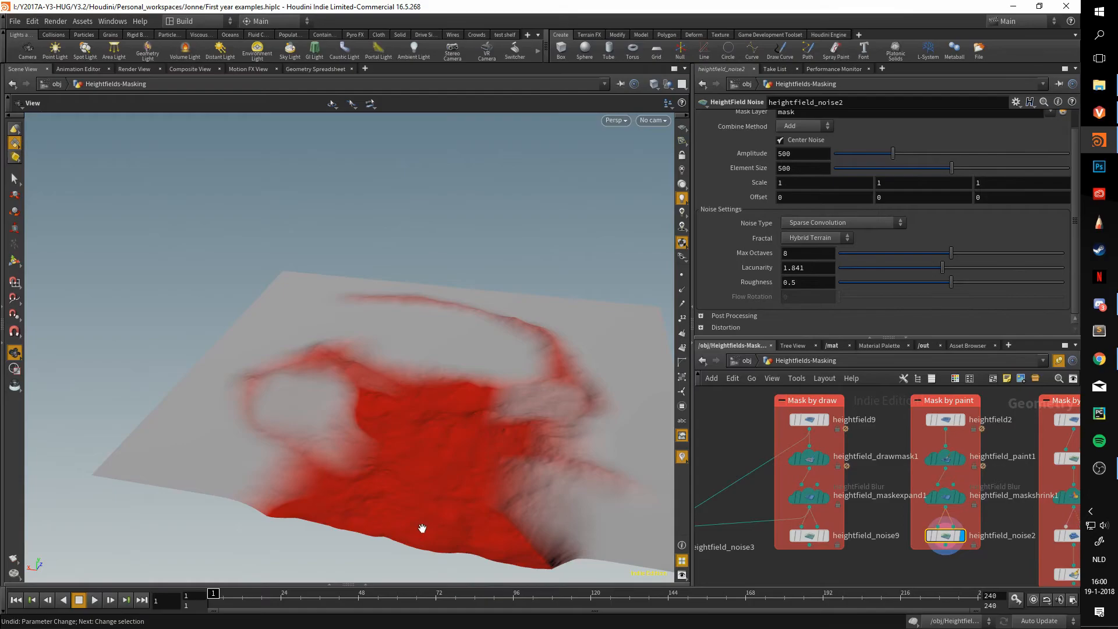
{"action": "left_click_drag", "start_coordinate": [455, 456], "coordinate": [487, 464]}
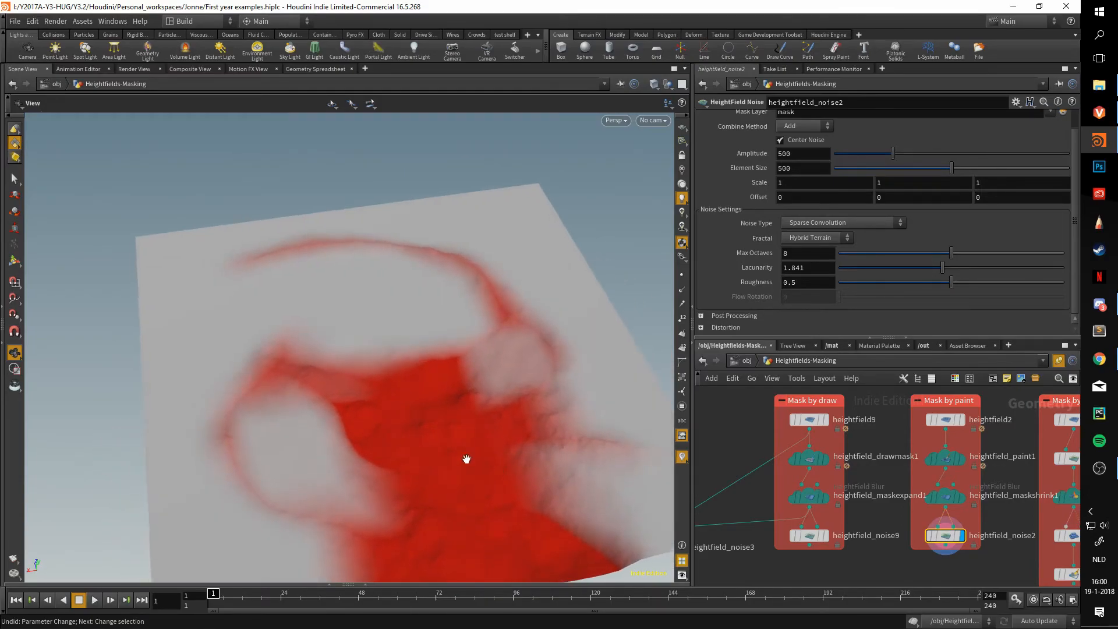
{"action": "scroll", "coordinate": [390, 402], "scroll_direction": "up", "scroll_amount": 5}
{"action": "mouse_move", "coordinate": [390, 401]}
{"action": "left_mouse_down"}
{"action": "mouse_move", "coordinate": [370, 369]}
{"action": "mouse_move", "coordinate": [232, 431]}
{"action": "mouse_move", "coordinate": [253, 442]}
{"action": "left_mouse_up"}
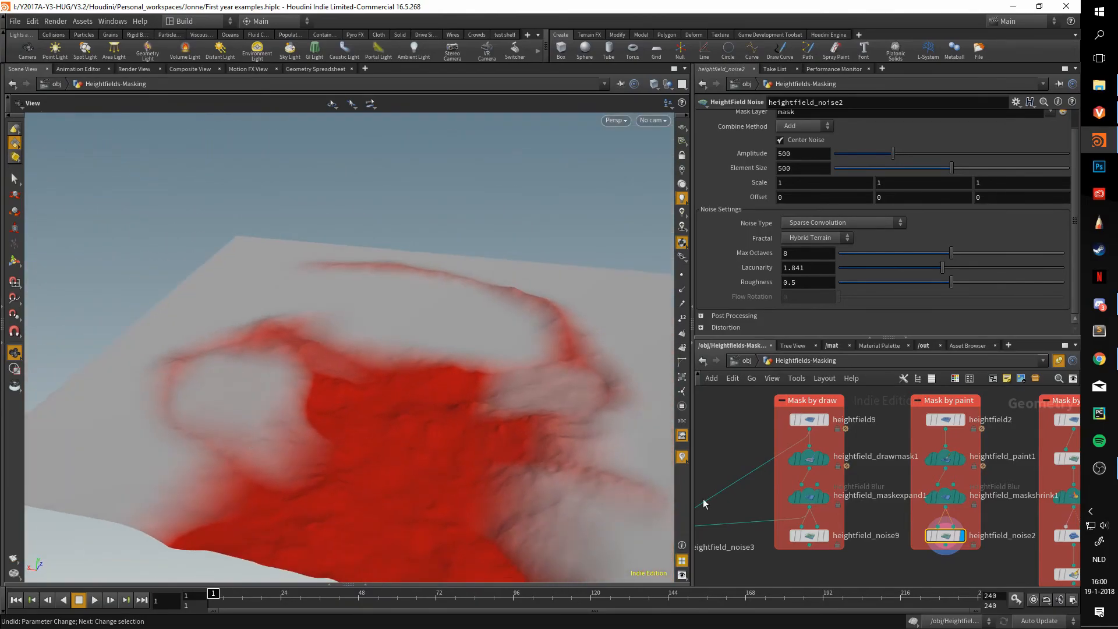
Step: Display heightfield_noise9 to examine the noise inside the drawn mask and the shape of its edges
{"action": "left_click", "coordinate": [825, 535]}
{"action": "left_click_drag", "start_coordinate": [360, 398], "coordinate": [370, 385]}
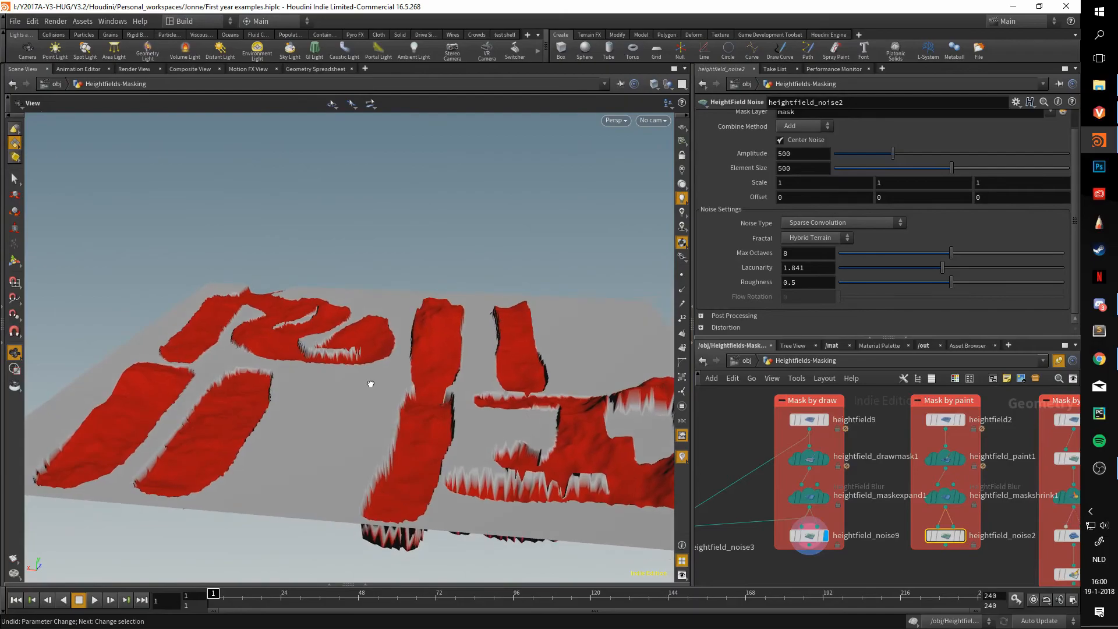
{"action": "middle_click_drag", "start_coordinate": [568, 403], "coordinate": [464, 406]}
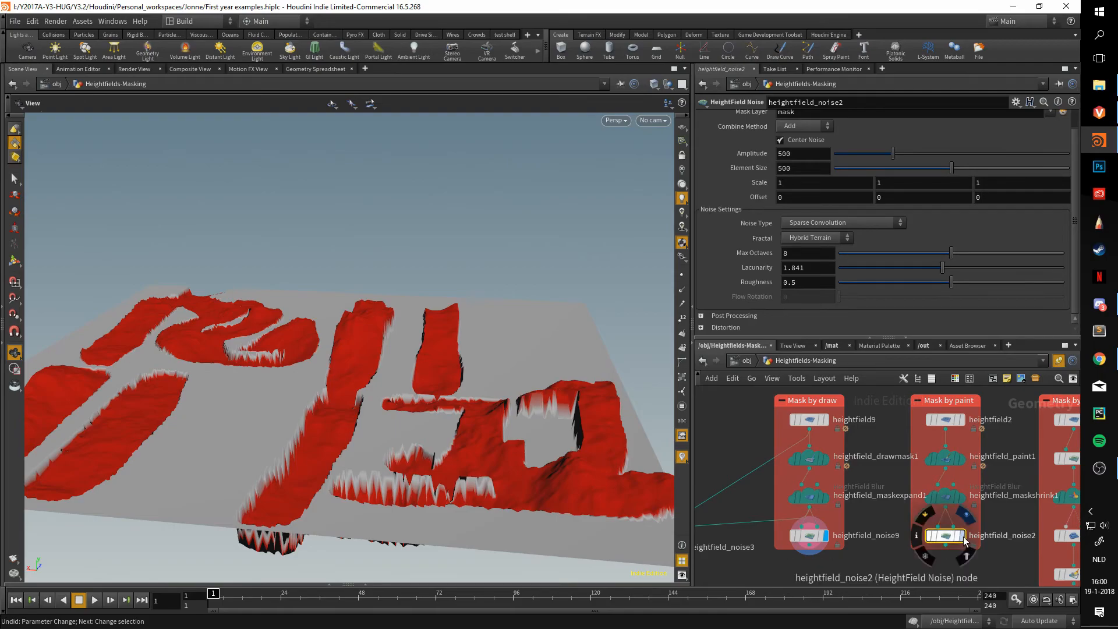
Step: Display heightfield_noise2 again and inspect the edge transitions of the painted mask for comparison with the drawn one
{"action": "left_click", "coordinate": [962, 536]}
{"action": "left_click_drag", "start_coordinate": [513, 424], "coordinate": [487, 405]}
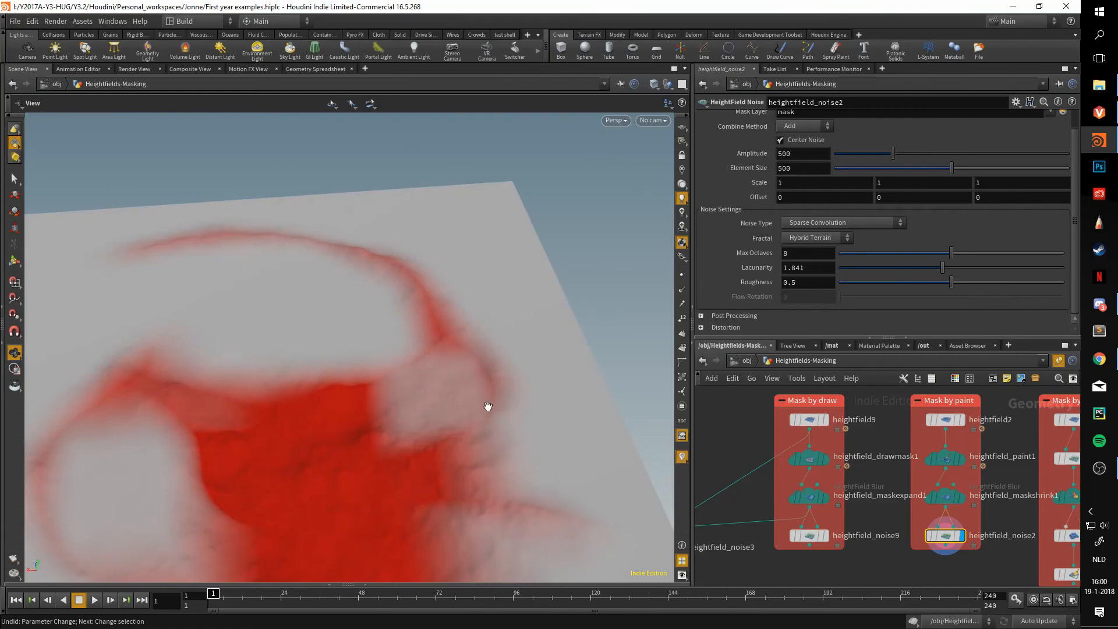
{"action": "left_click_drag", "start_coordinate": [257, 404], "coordinate": [296, 410]}
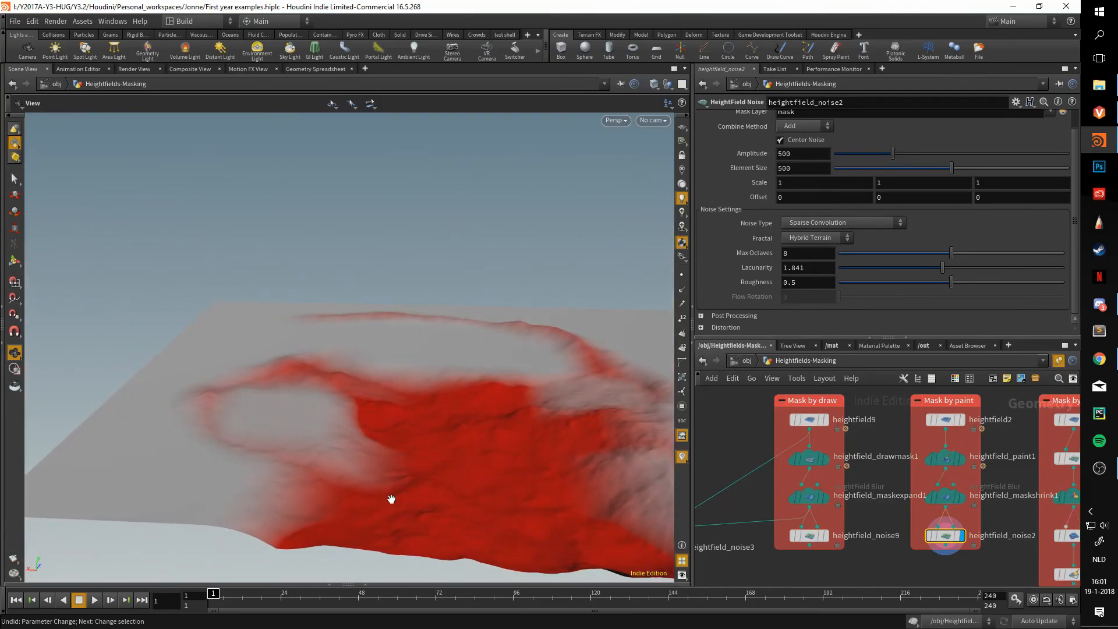
{"action": "middle_click_drag", "start_coordinate": [900, 558], "coordinate": [807, 537]}
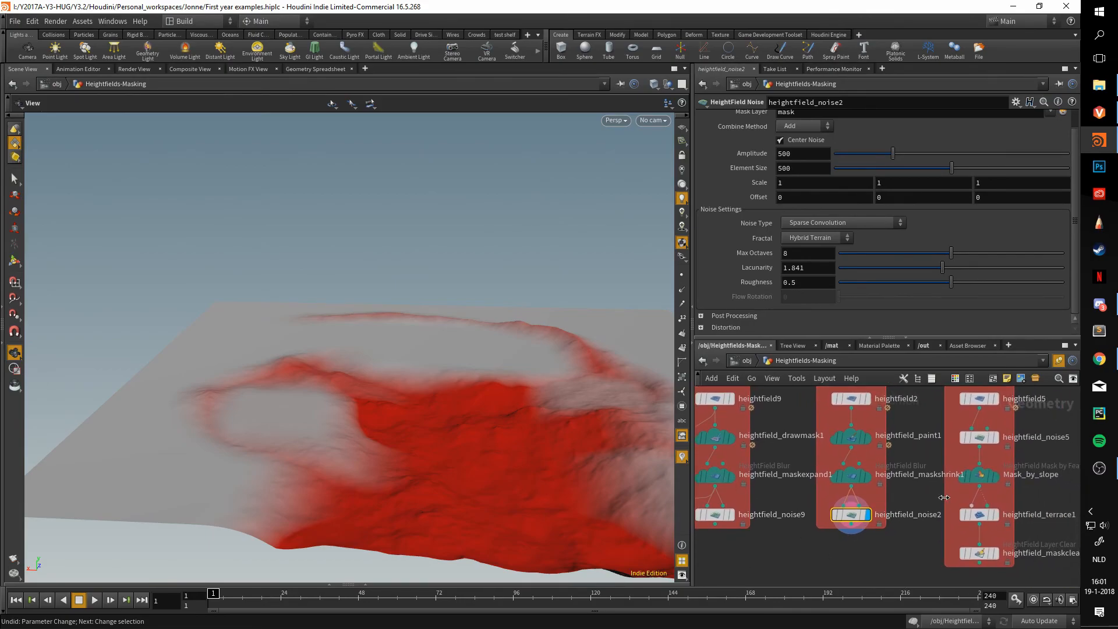
{"action": "mouse_move", "coordinate": [978, 480]}
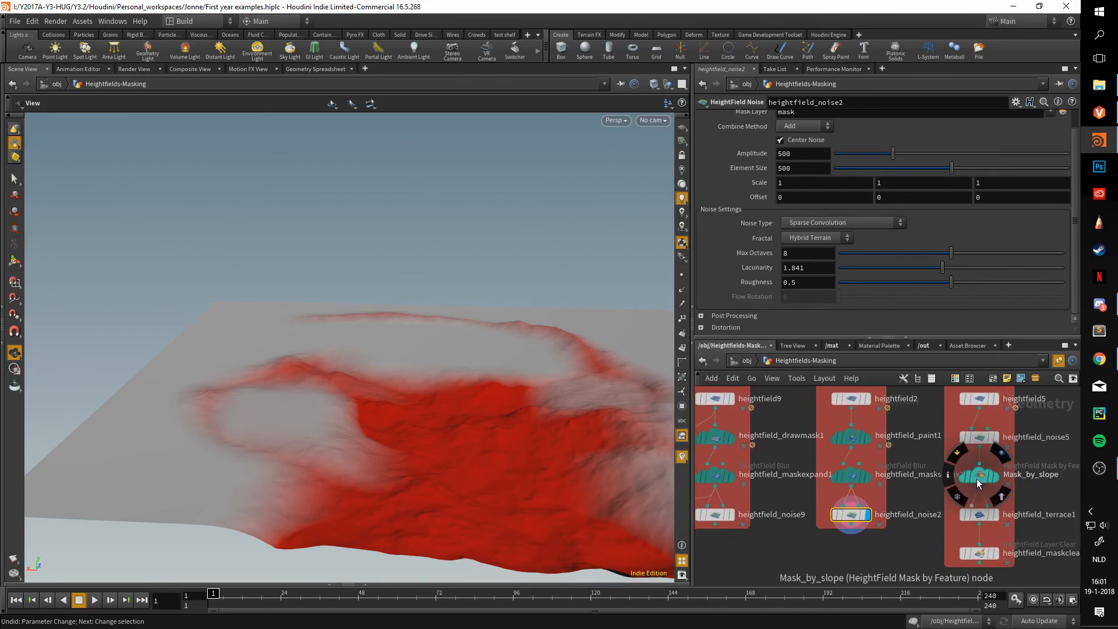
{"action": "mouse_move", "coordinate": [985, 517]}
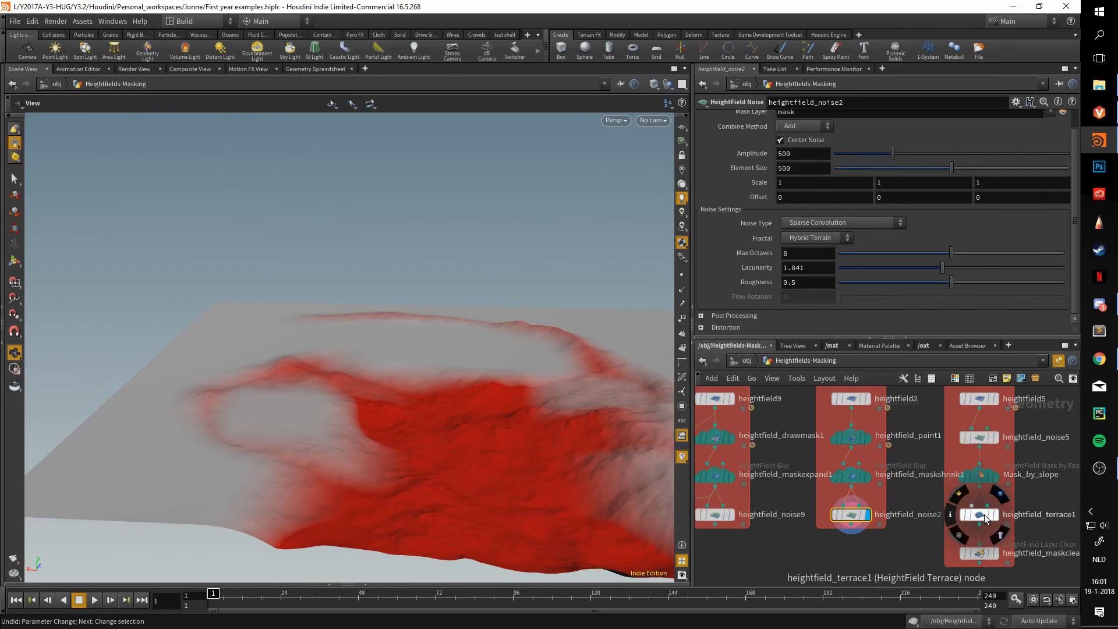
{"action": "scroll", "coordinate": [860, 507], "scroll_direction": "down", "scroll_amount": 4}
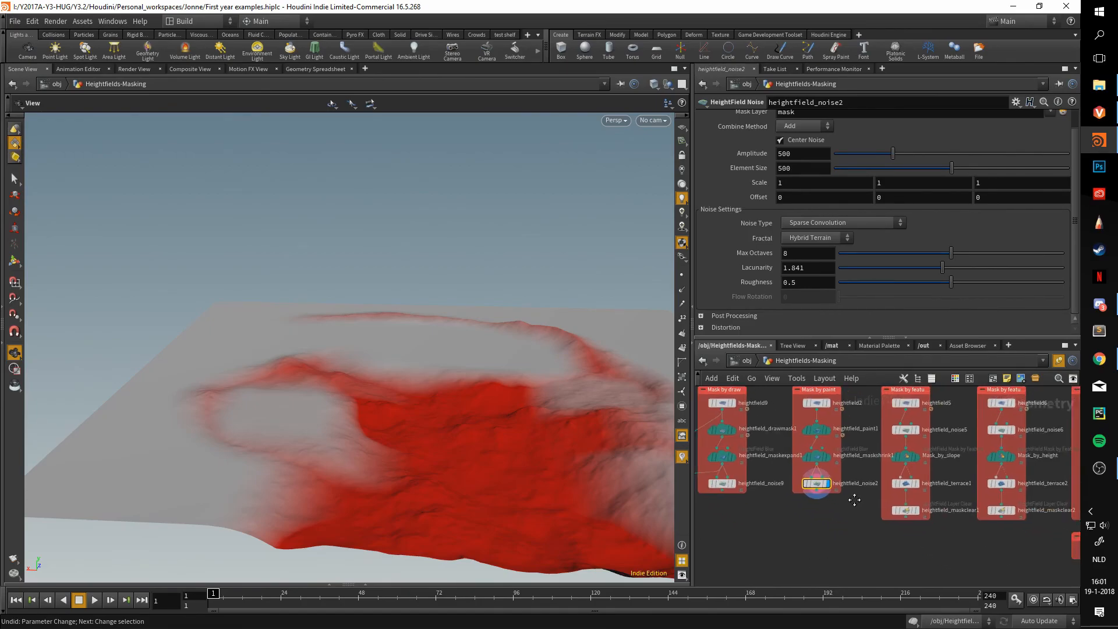
{"action": "middle_click_drag", "start_coordinate": [844, 522], "coordinate": [857, 532]}
{"action": "scroll", "coordinate": [847, 524], "scroll_direction": "up", "scroll_amount": 2}
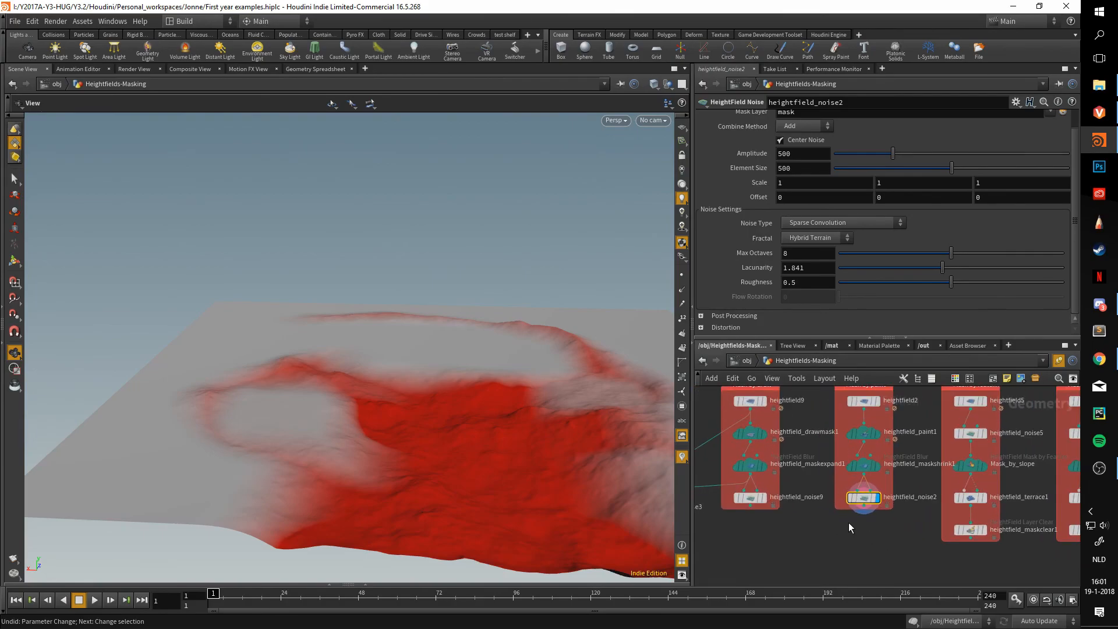